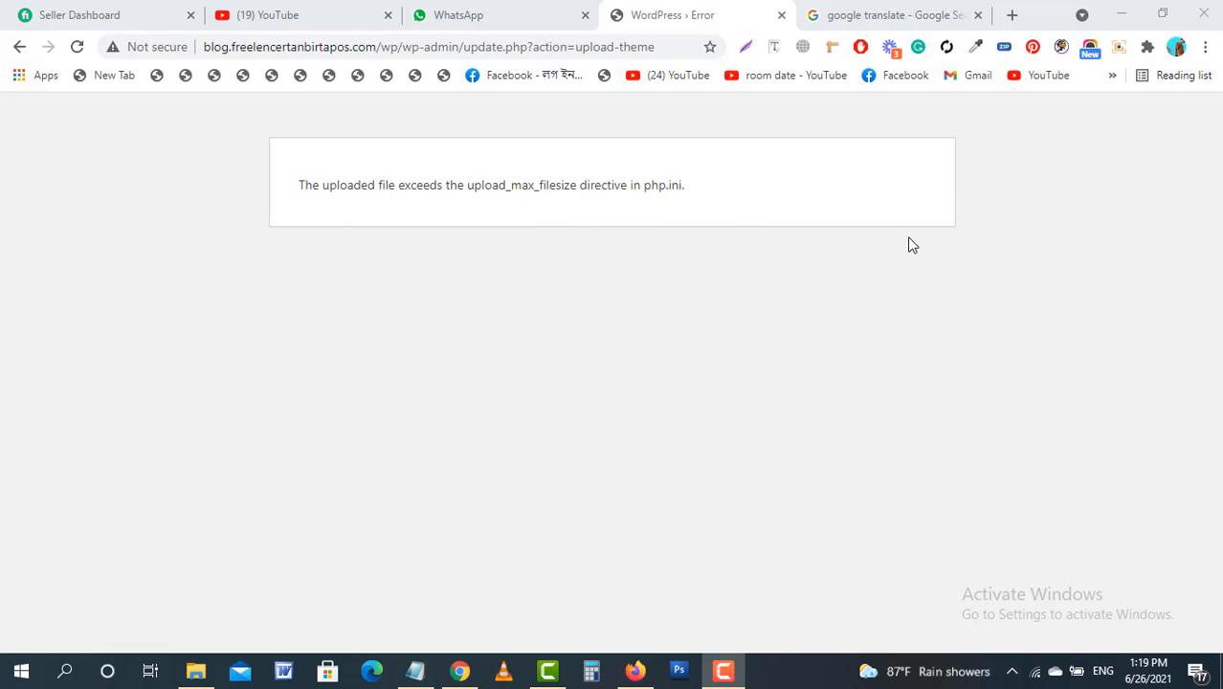
- Try to upload and install the theme archive "Astra Pro - WordPress Theme-V3.4.6.zip" from the Add Themes page
{"action": "left_click", "coordinate": [16, 50]}
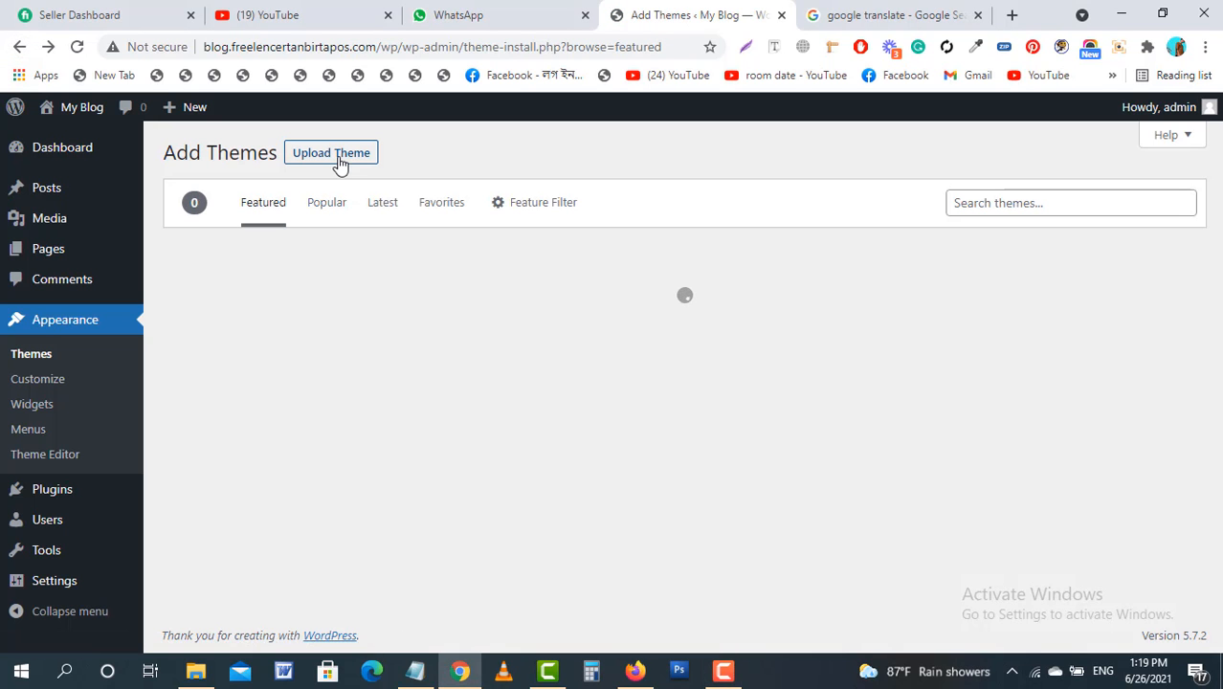
{"action": "left_click", "coordinate": [340, 161]}
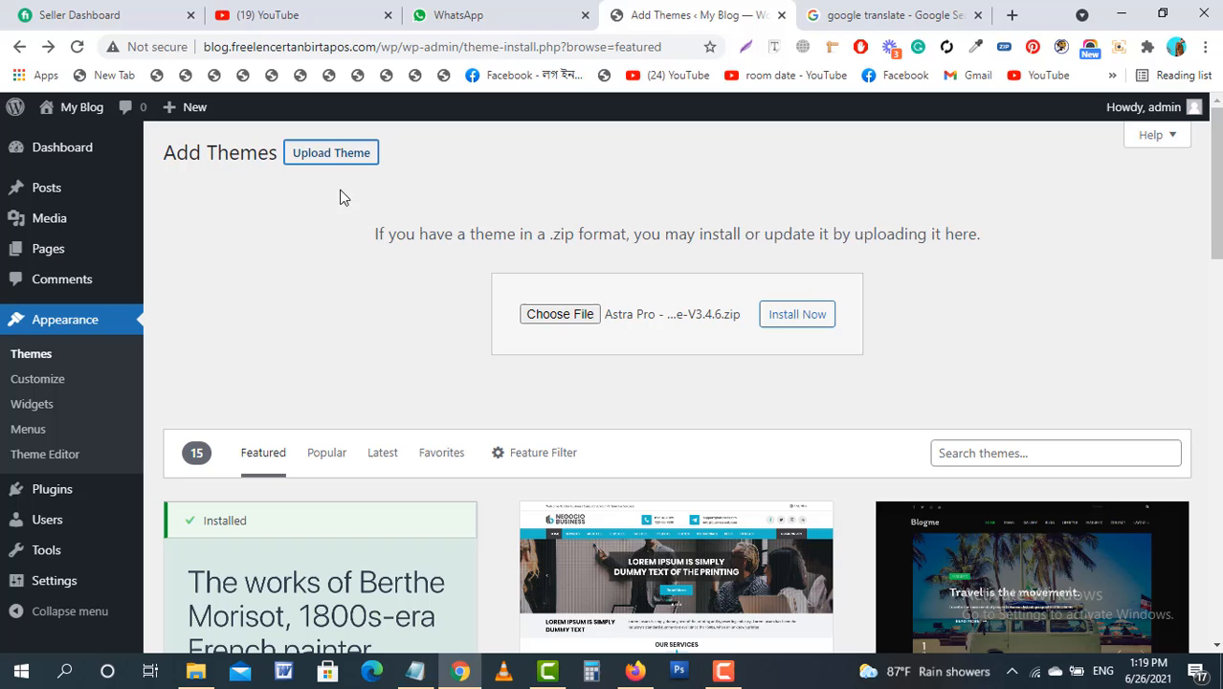
{"action": "left_click", "coordinate": [534, 318]}
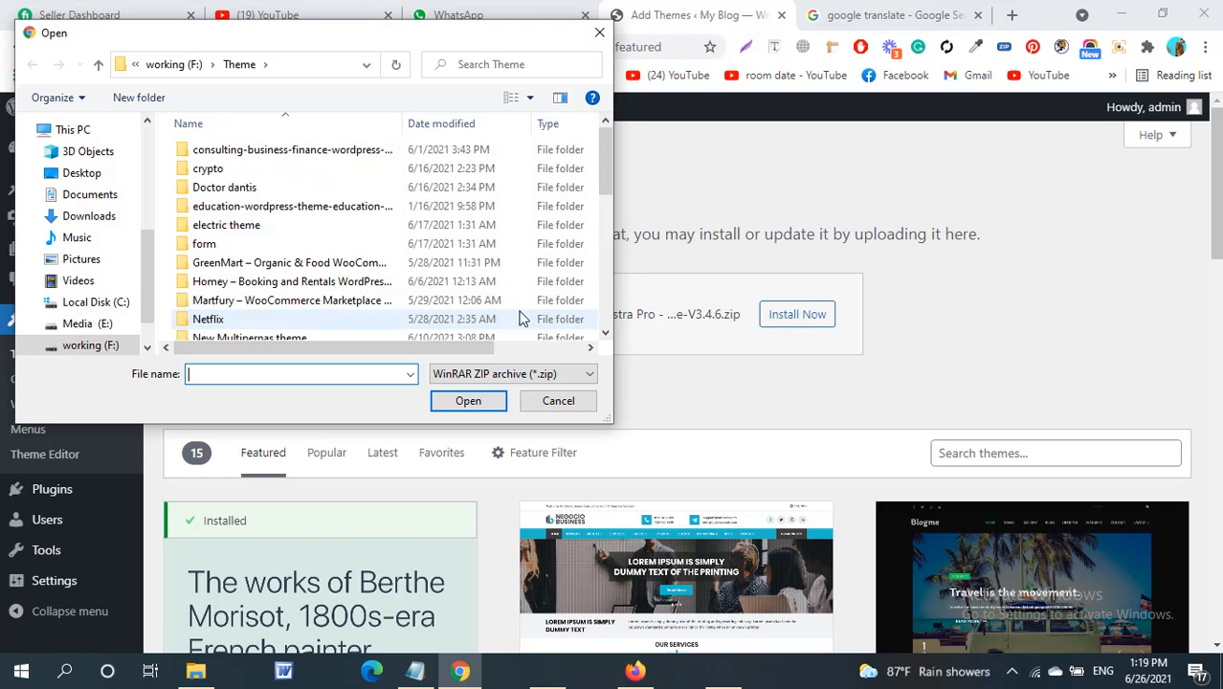
{"action": "scroll", "coordinate": [294, 279], "scroll_direction": "down", "scroll_amount": 2}
{"action": "scroll", "coordinate": [287, 273], "scroll_direction": "down", "scroll_amount": 2}
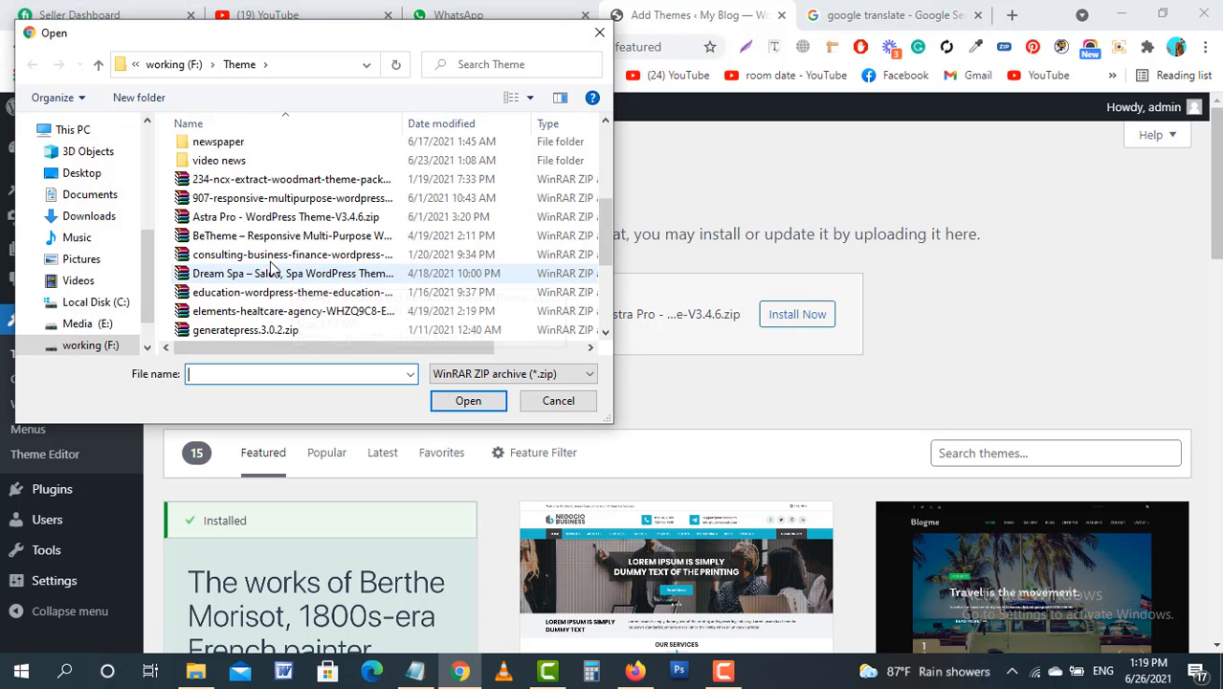
{"action": "double_click", "coordinate": [254, 223]}
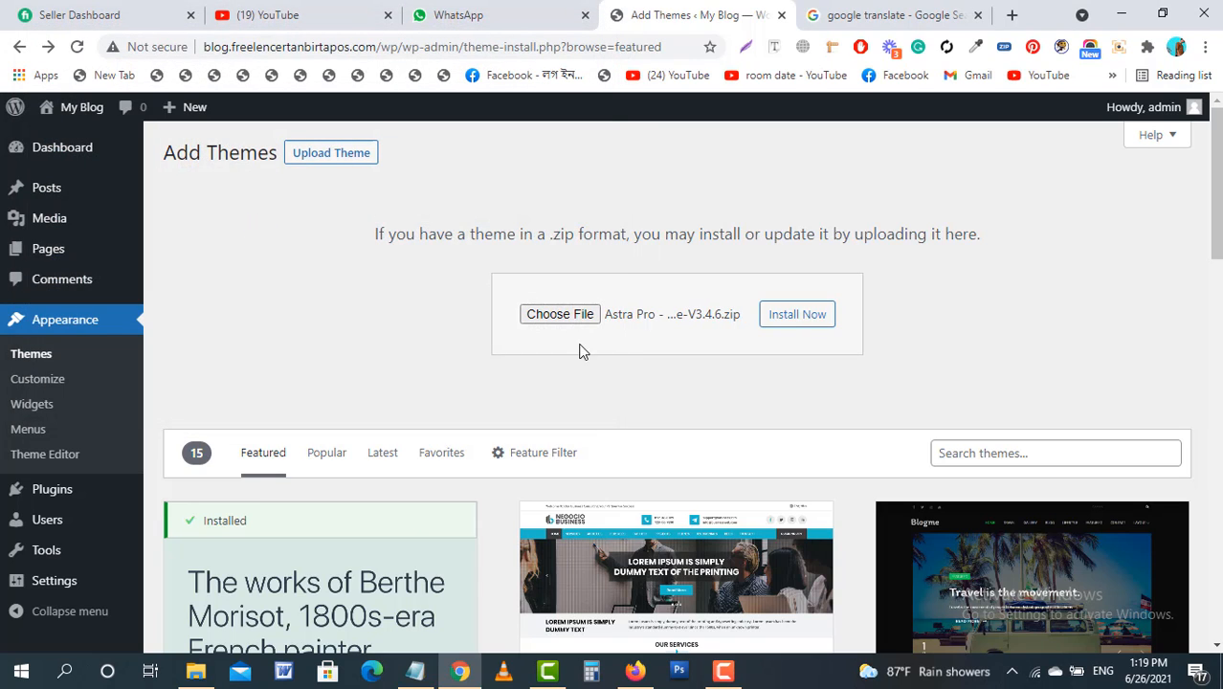
{"action": "left_click", "coordinate": [822, 325]}
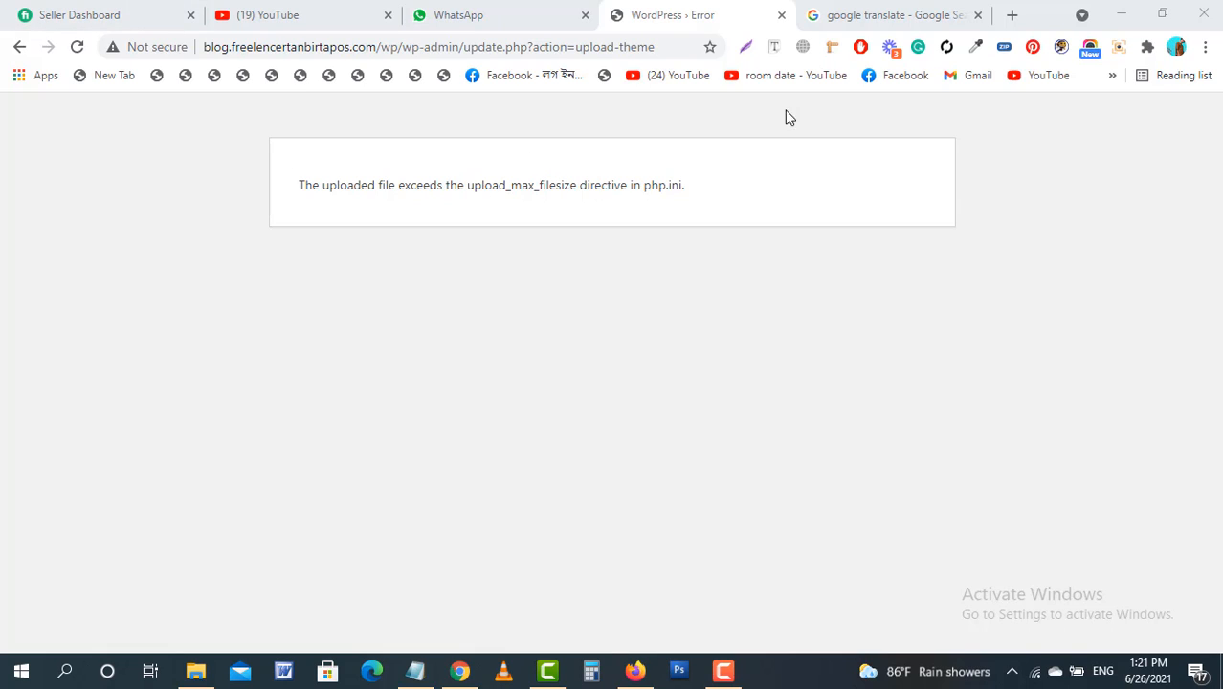
- Open the main domain's /cpanel address in a new browser tab, choose the firewall-blocked port 2083 option, and log in with the prefilled credentials
{"action": "left_click", "coordinate": [1012, 15]}
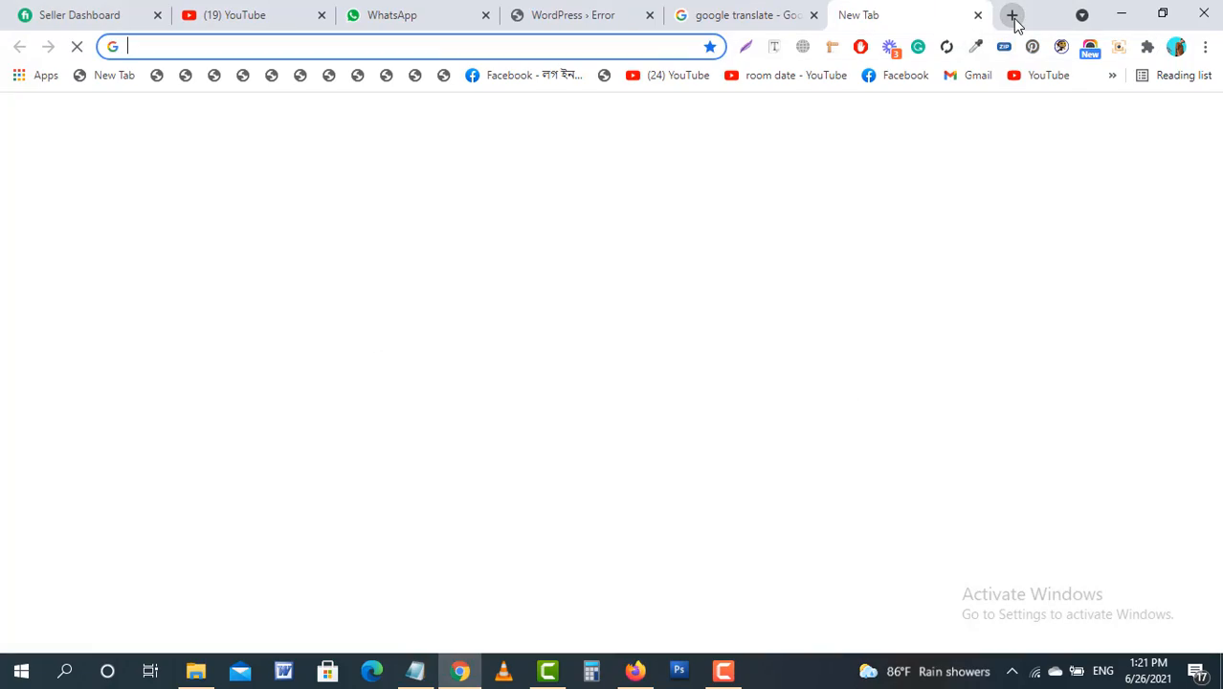
{"action": "type", "text": "fre"}
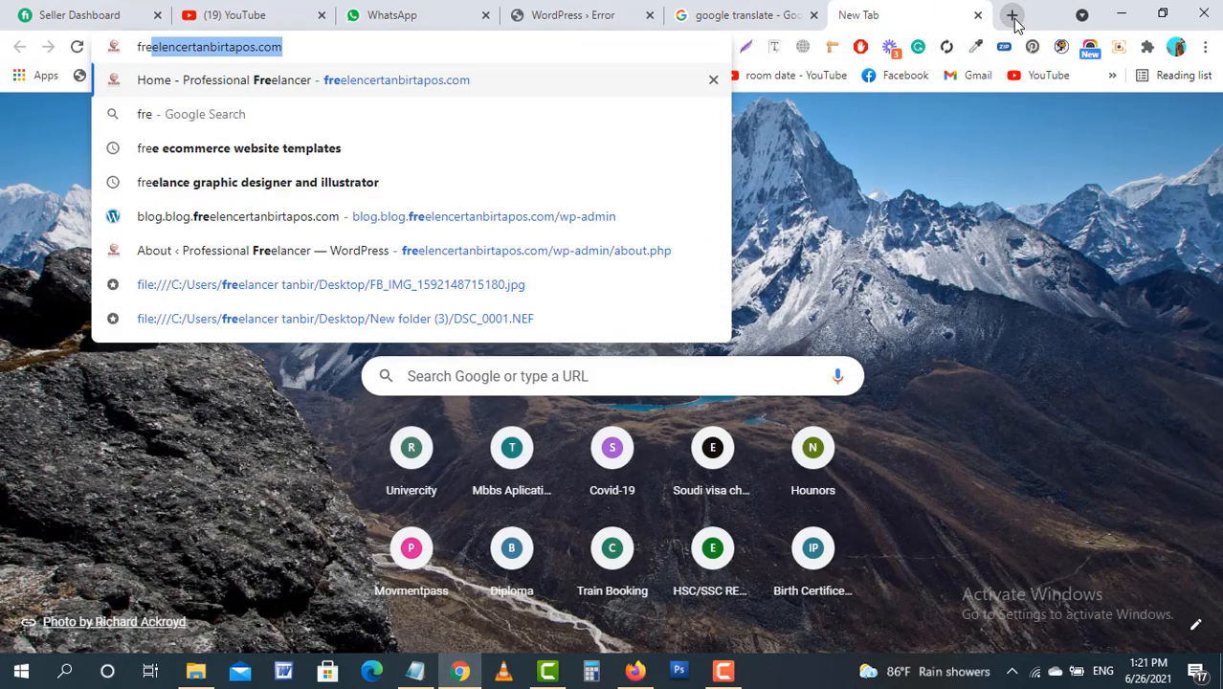
{"action": "type", "text": "elencertanbirtapos.com/c"}
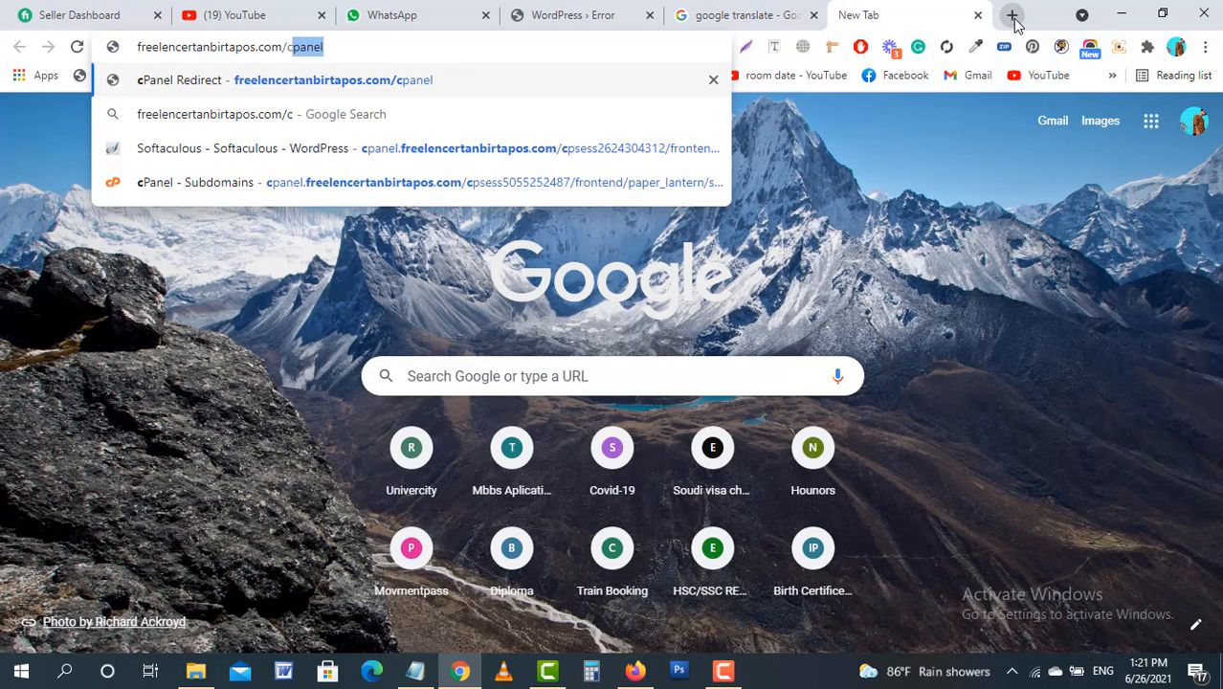
{"action": "type", "text": "p"}
{"action": "key", "text": "Return"}
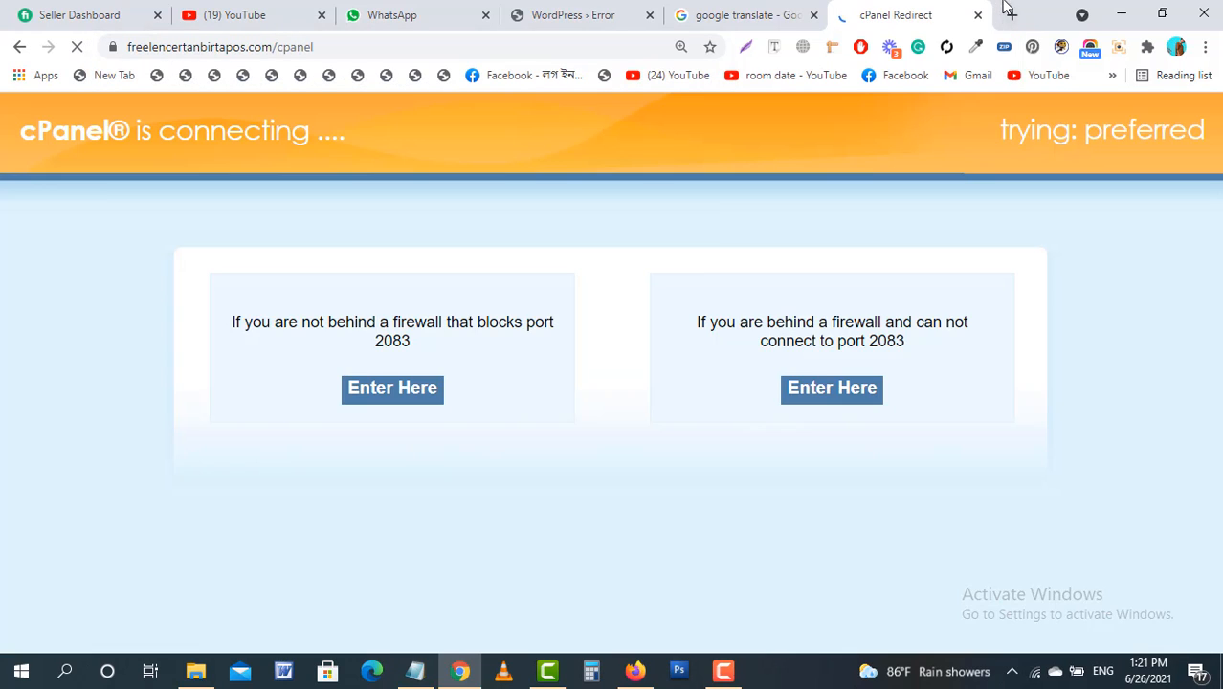
{"action": "left_click", "coordinate": [827, 397]}
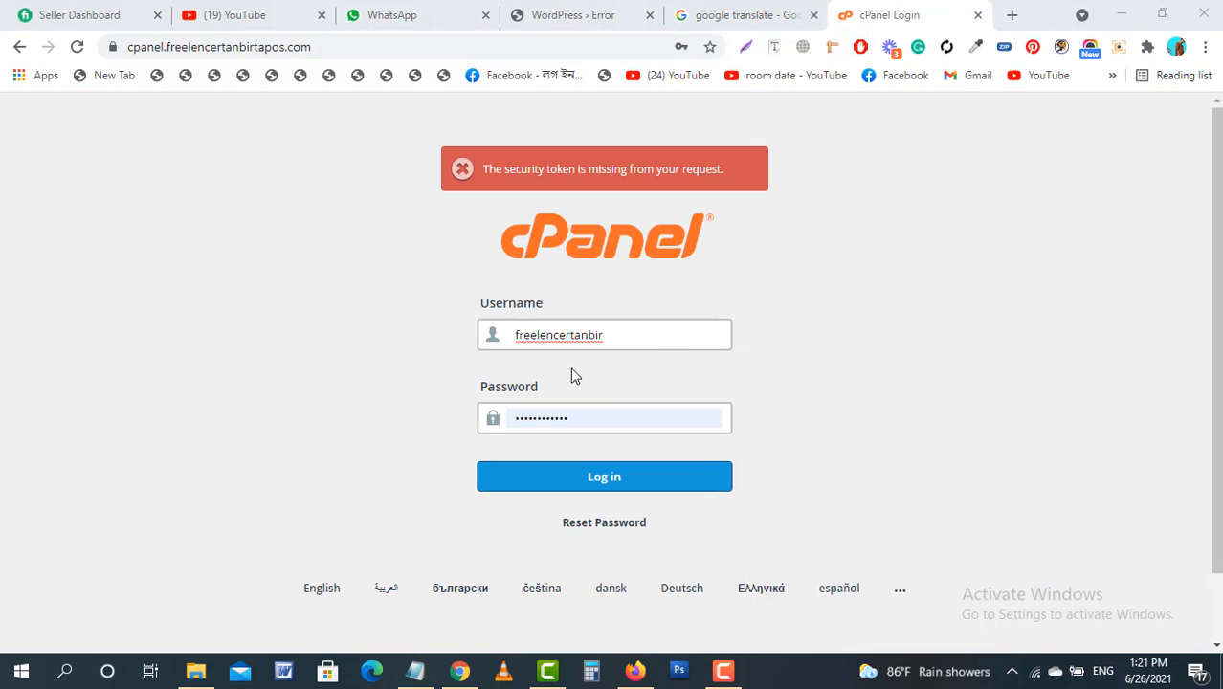
{"action": "left_click", "coordinate": [688, 488]}
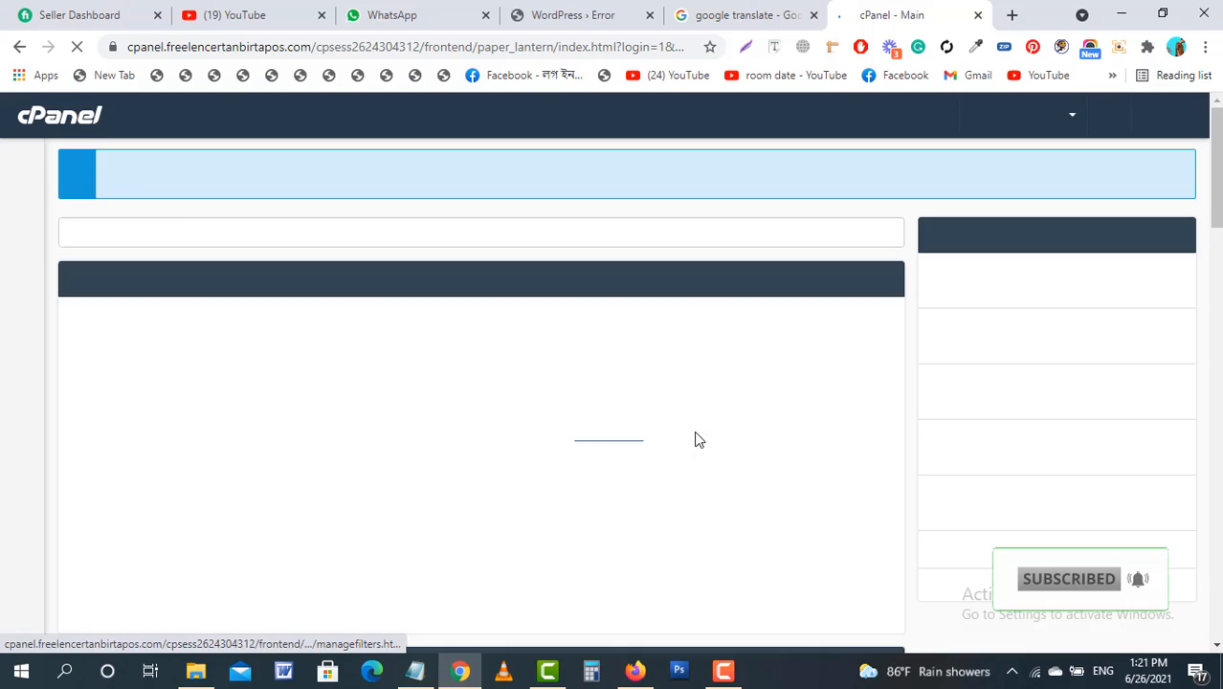
- Open the MultiPHP INI Editor from the Software section of cPanel
{"action": "scroll", "coordinate": [259, 422], "scroll_direction": "down", "scroll_amount": 4}
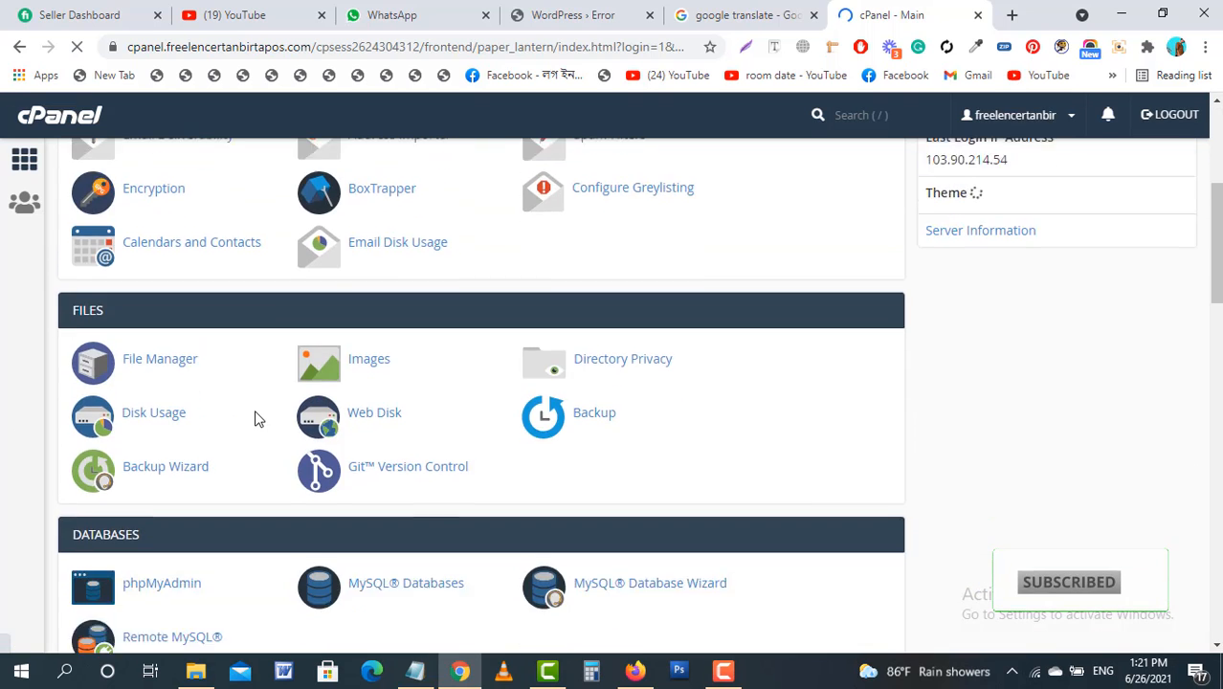
{"action": "scroll", "coordinate": [255, 419], "scroll_direction": "down", "scroll_amount": 3}
{"action": "scroll", "coordinate": [254, 418], "scroll_direction": "down", "scroll_amount": 5}
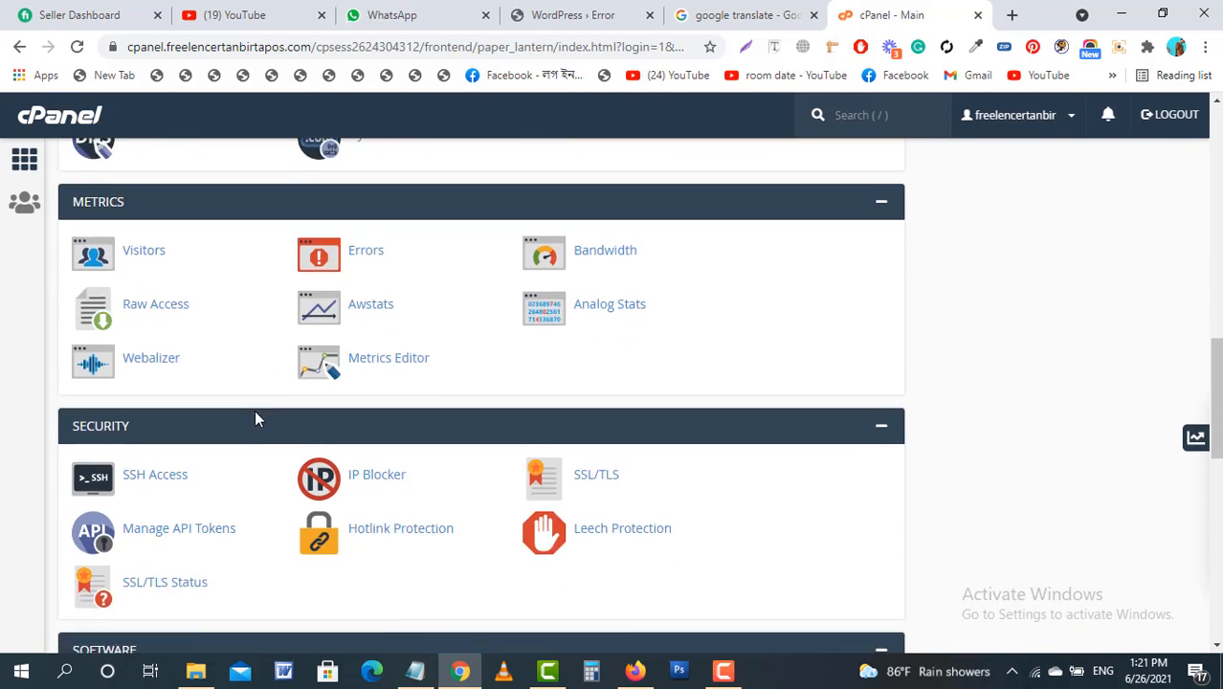
{"action": "scroll", "coordinate": [255, 419], "scroll_direction": "down", "scroll_amount": 4}
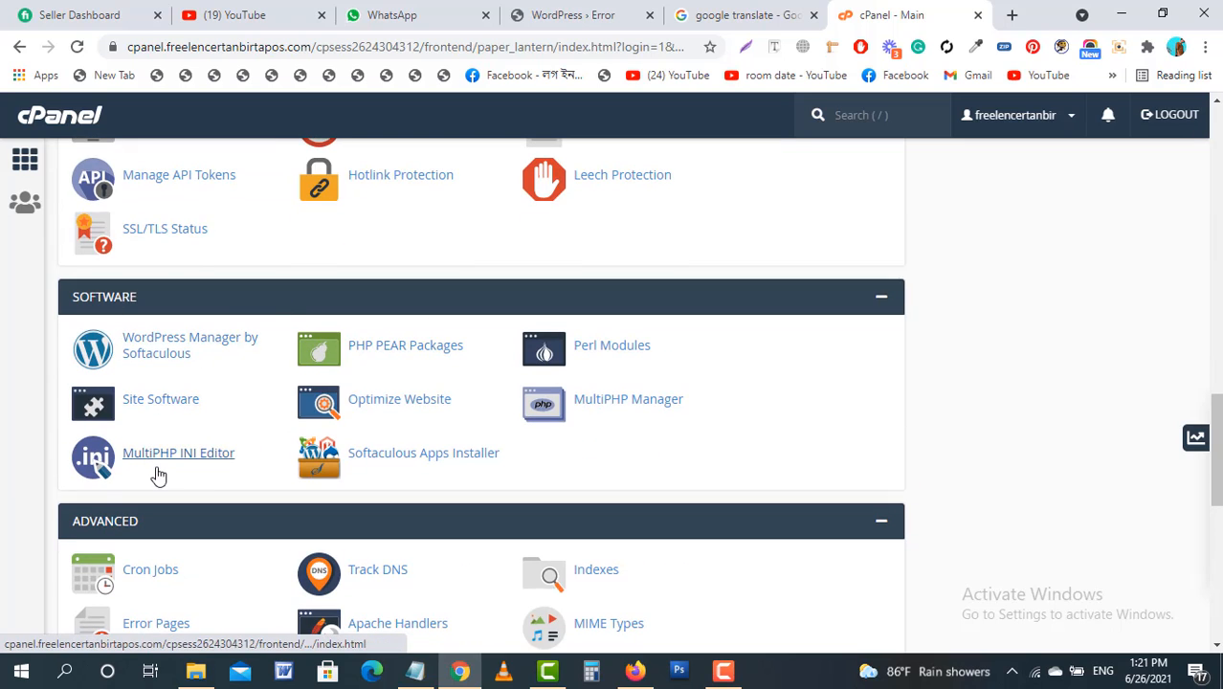
{"action": "left_click", "coordinate": [204, 457]}
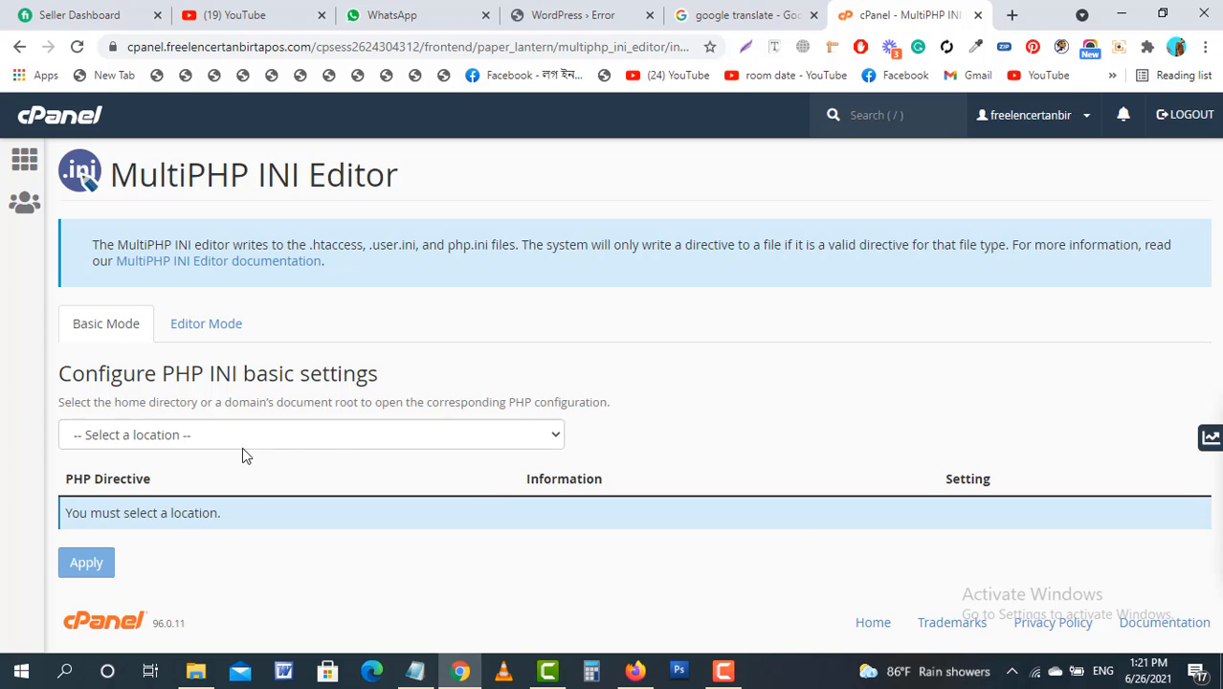
- Check the WordPress site's domain and select the matching blog subdomain as the location for the basic PHP INI settings
{"action": "left_click", "coordinate": [268, 437]}
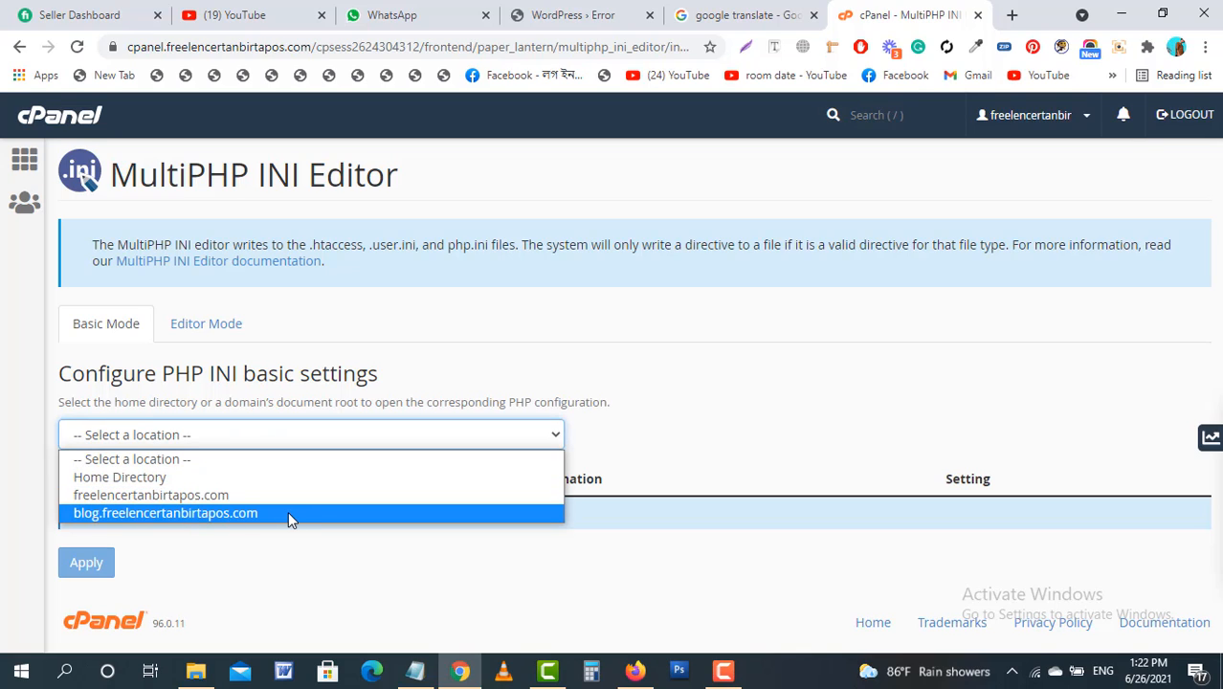
{"action": "left_click", "coordinate": [588, 14]}
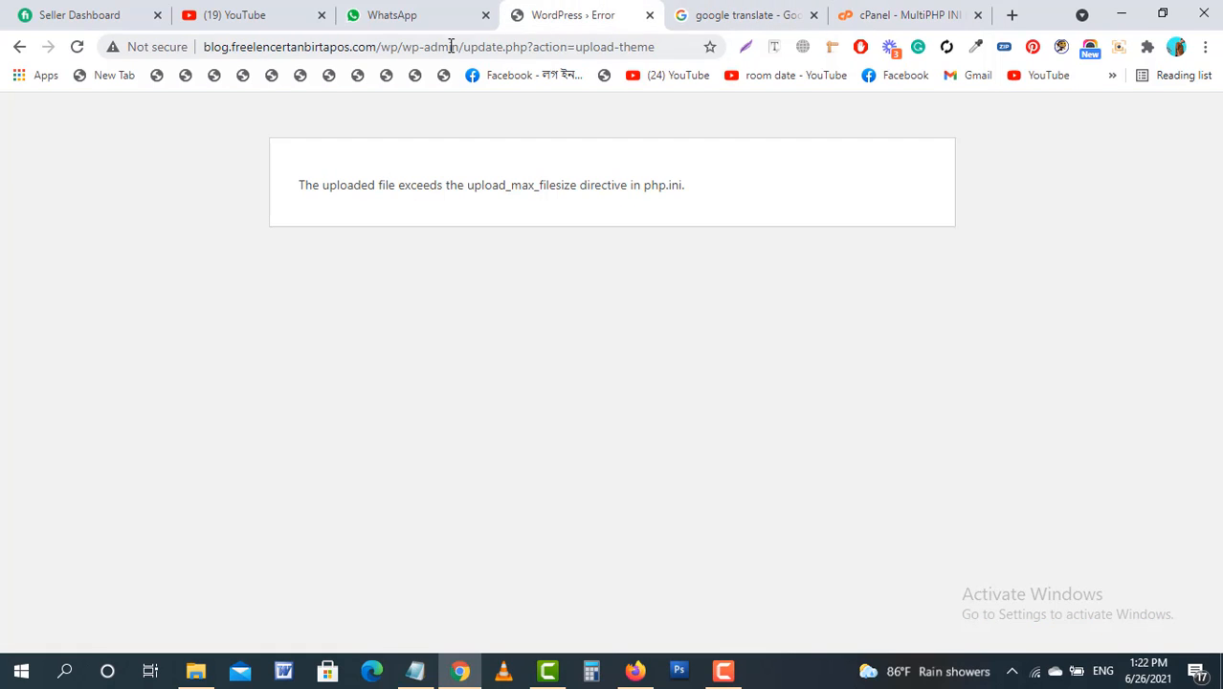
{"action": "left_click", "coordinate": [876, 15]}
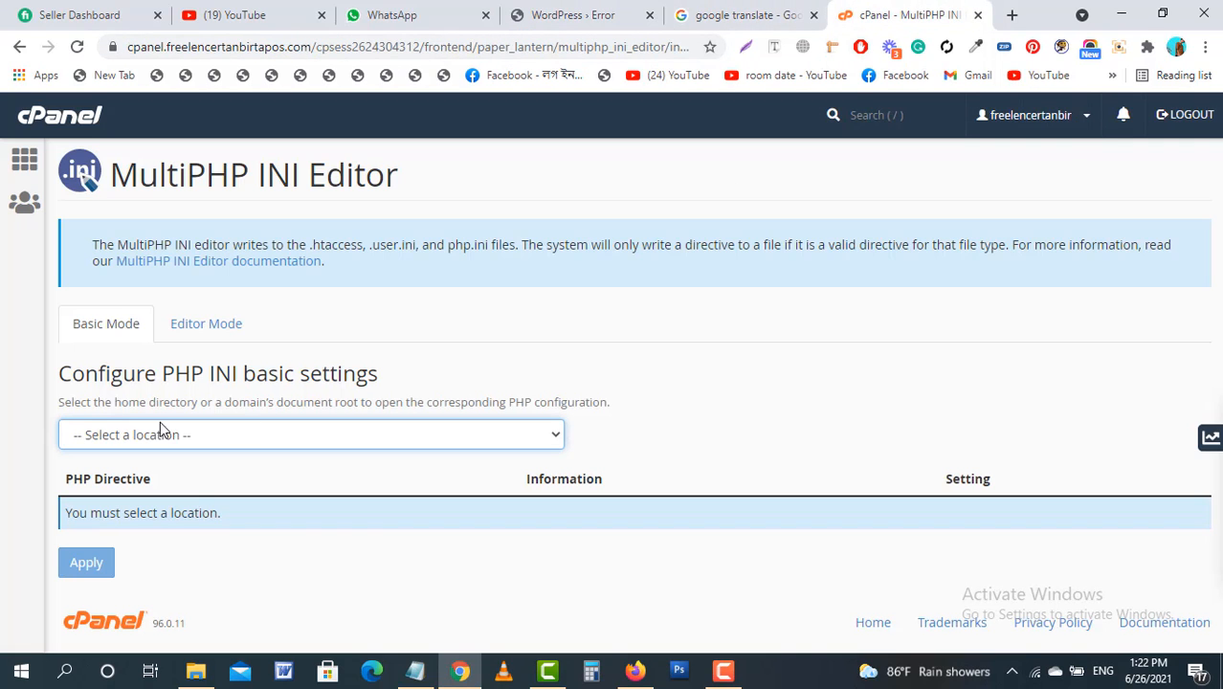
{"action": "left_click", "coordinate": [142, 440]}
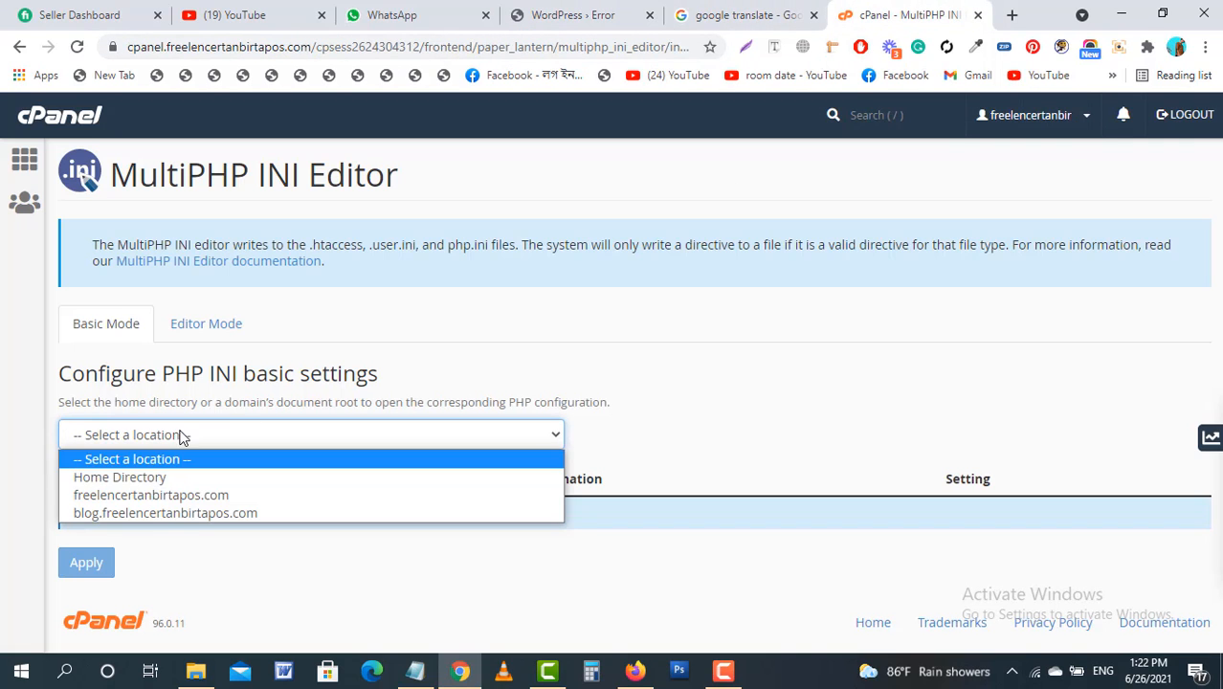
{"action": "left_click", "coordinate": [180, 514]}
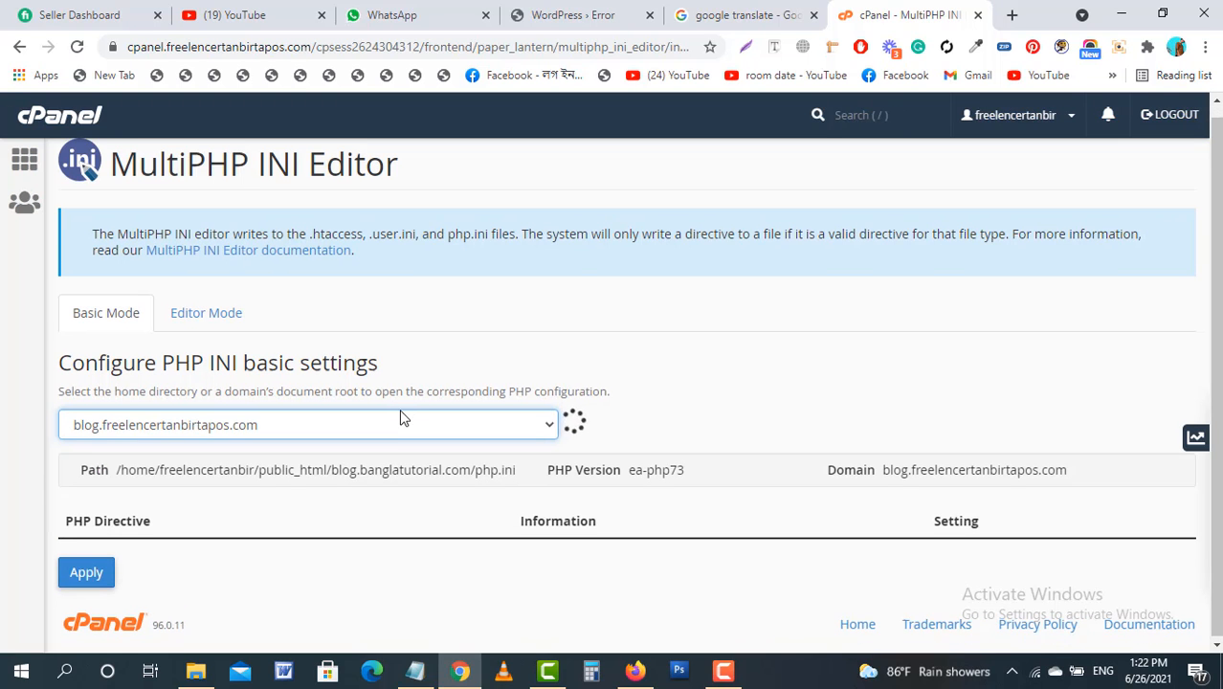
- Set the max_execution_time directive to 300
{"action": "scroll", "coordinate": [403, 418], "scroll_direction": "down", "scroll_amount": 3}
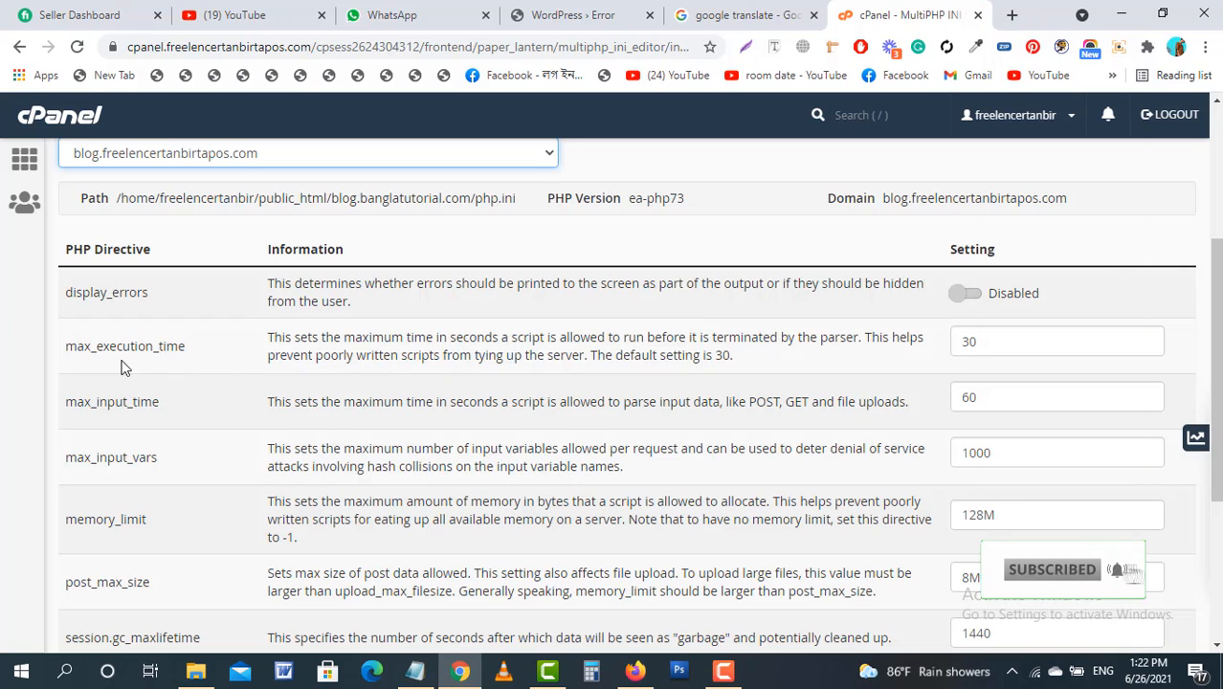
{"action": "left_click", "coordinate": [1005, 344]}
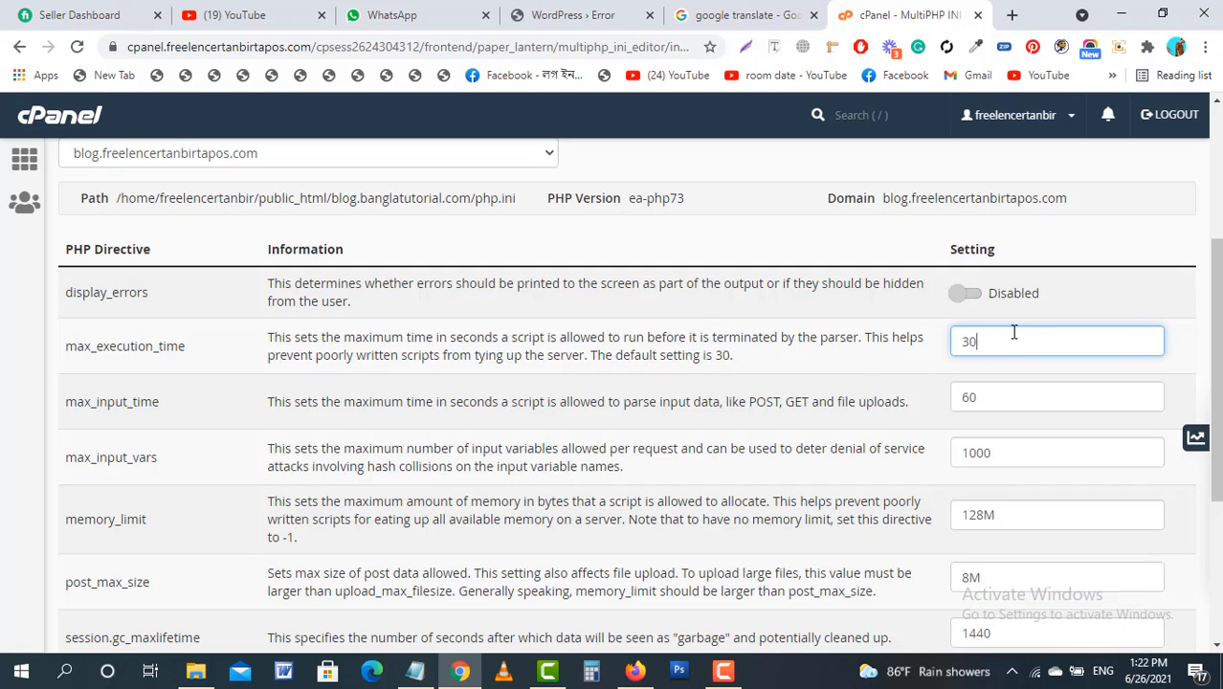
{"action": "type", "text": "0"}
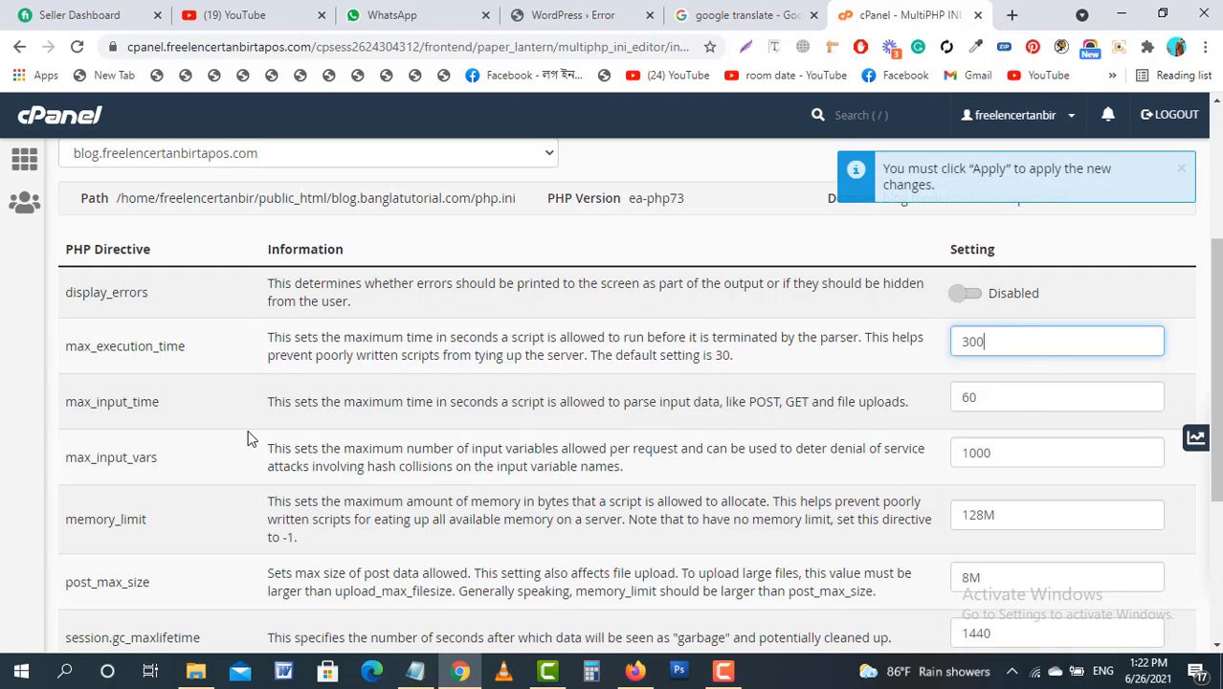
- Set the post_max_size directive to 62M
{"action": "scroll", "coordinate": [886, 443], "scroll_direction": "down", "scroll_amount": 1}
{"action": "scroll", "coordinate": [885, 442], "scroll_direction": "down", "scroll_amount": 1}
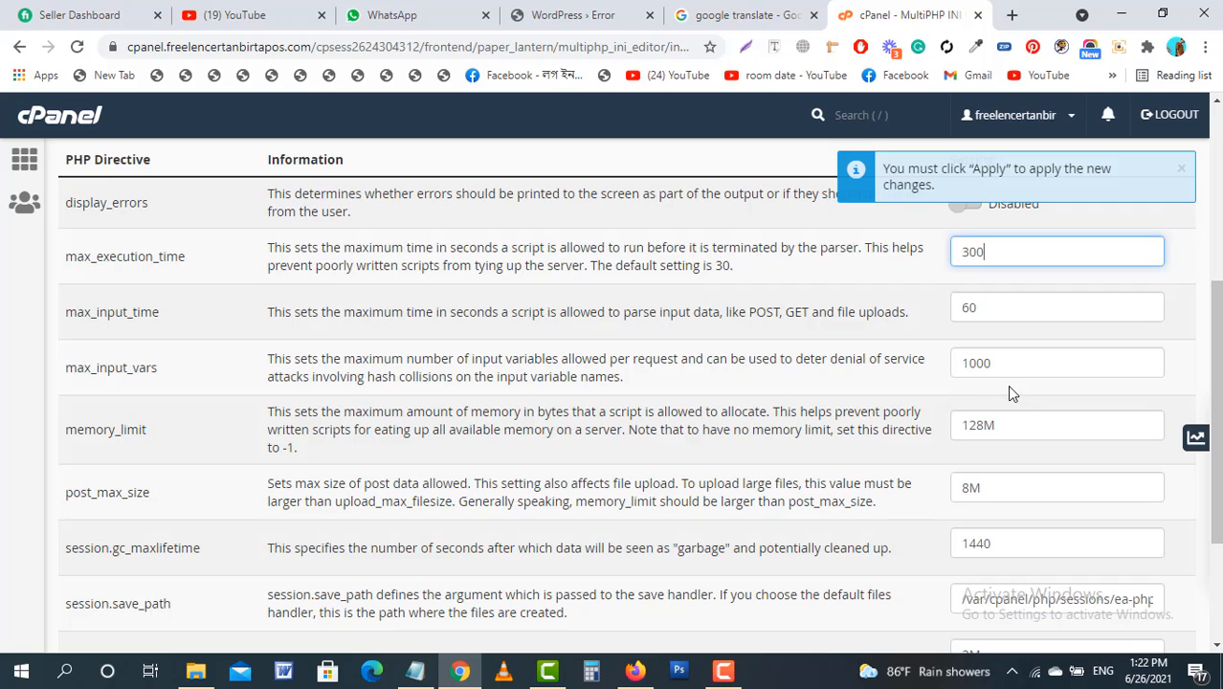
{"action": "scroll", "coordinate": [988, 430], "scroll_direction": "down", "scroll_amount": 2}
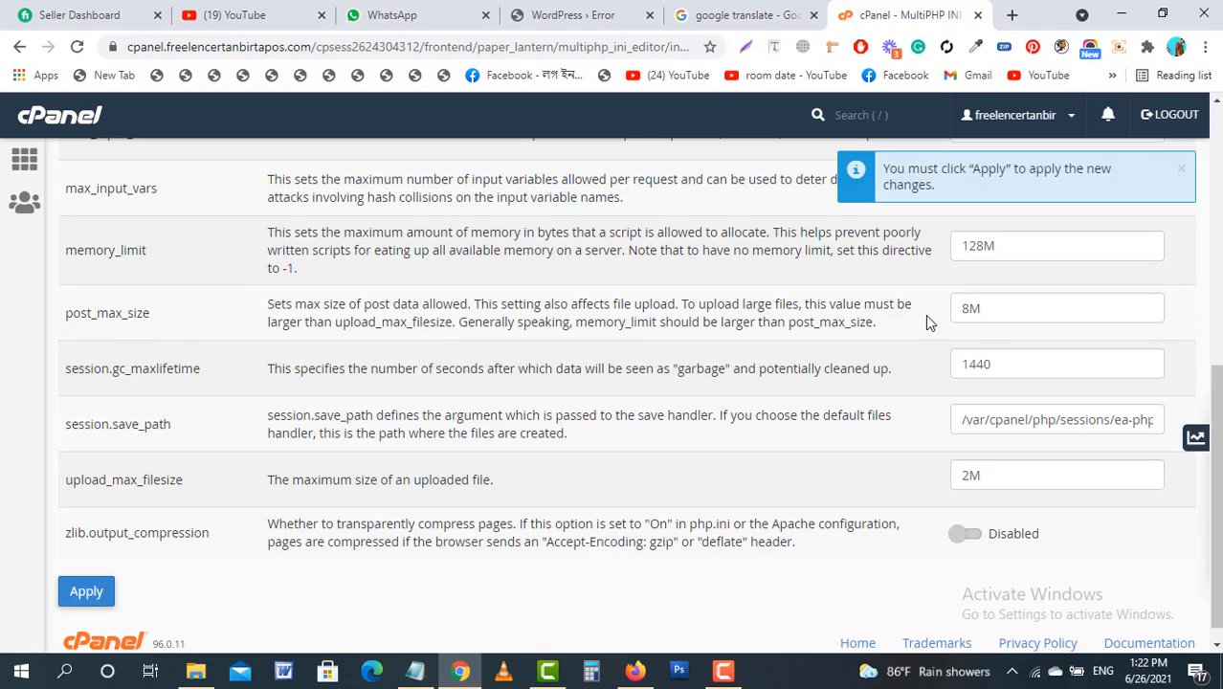
{"action": "left_click", "coordinate": [971, 311]}
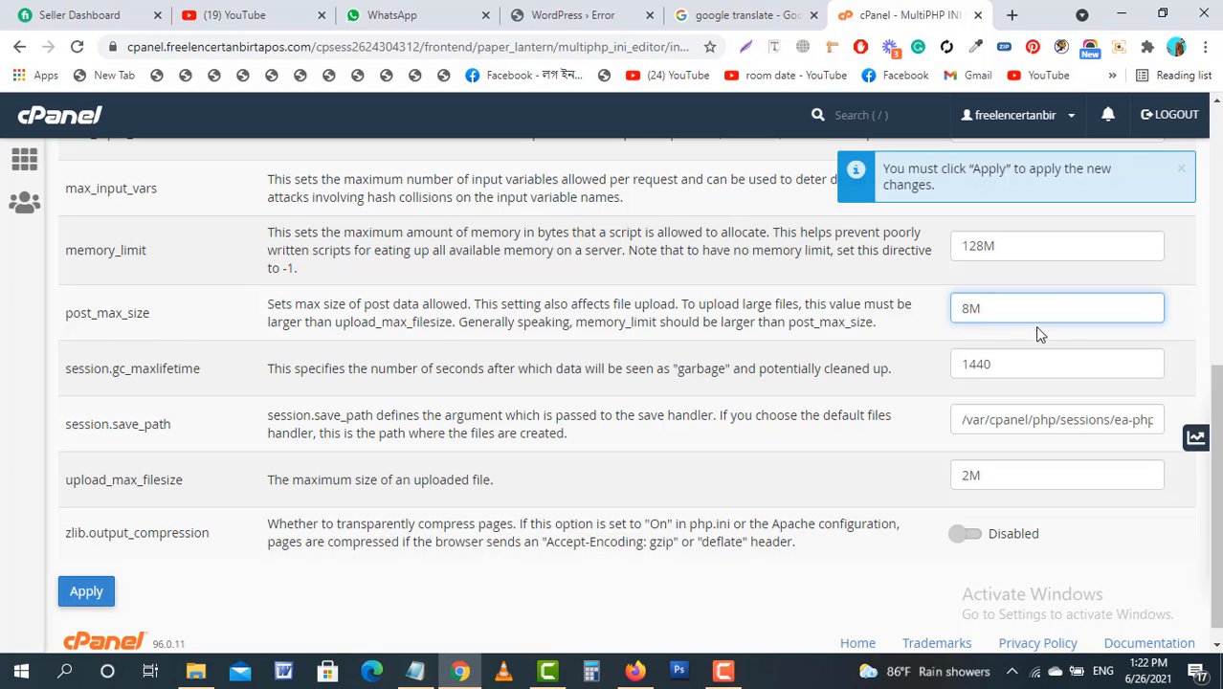
{"action": "key", "text": "BackSpace"}
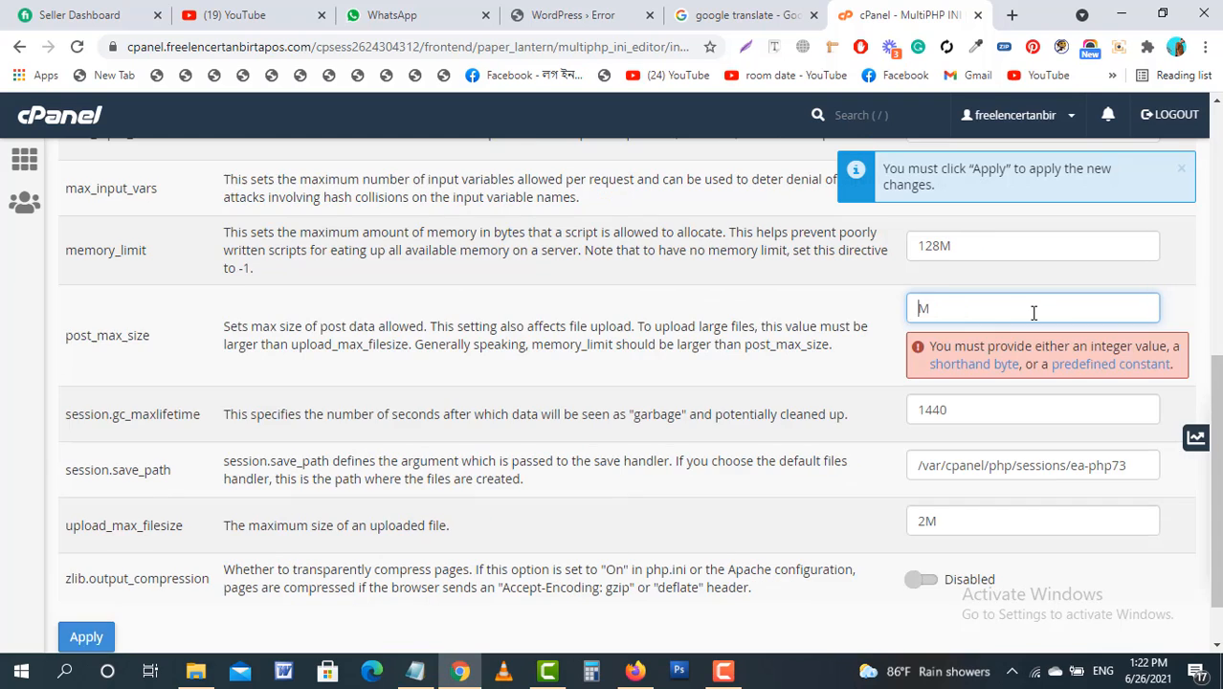
{"action": "type", "text": "62"}
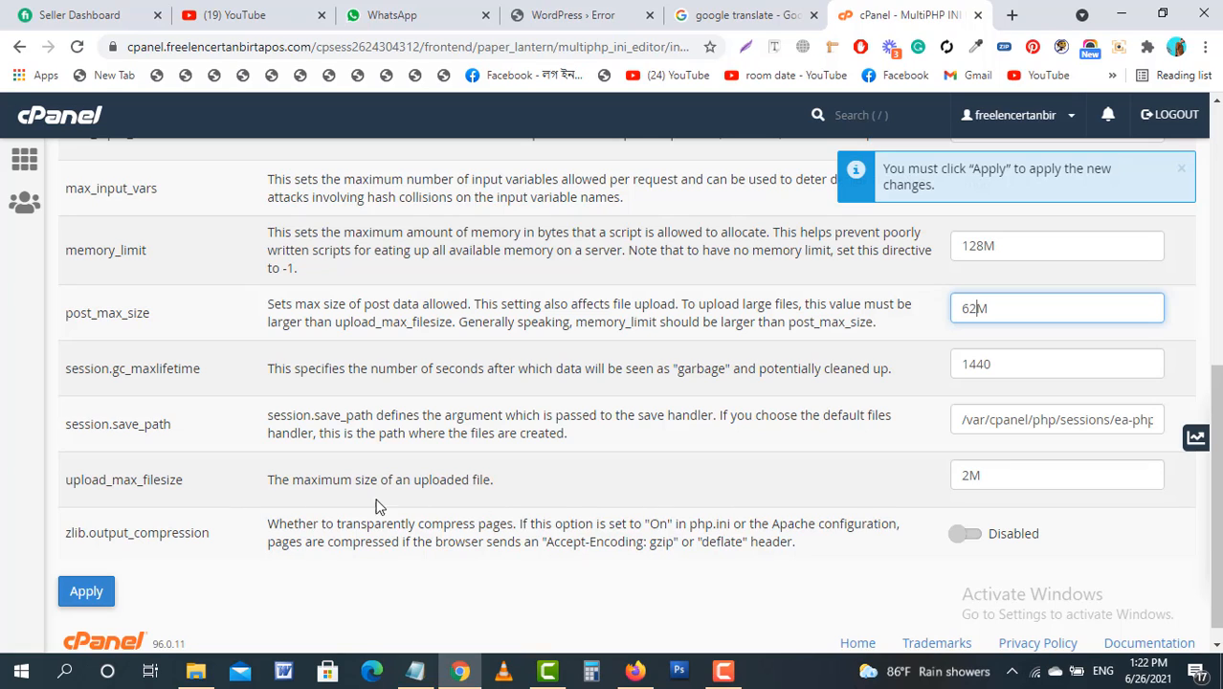
- Set the upload_max_filesize directive to 32M and apply the changed PHP settings
{"action": "left_click", "coordinate": [965, 481]}
{"action": "type", "text": "3"}
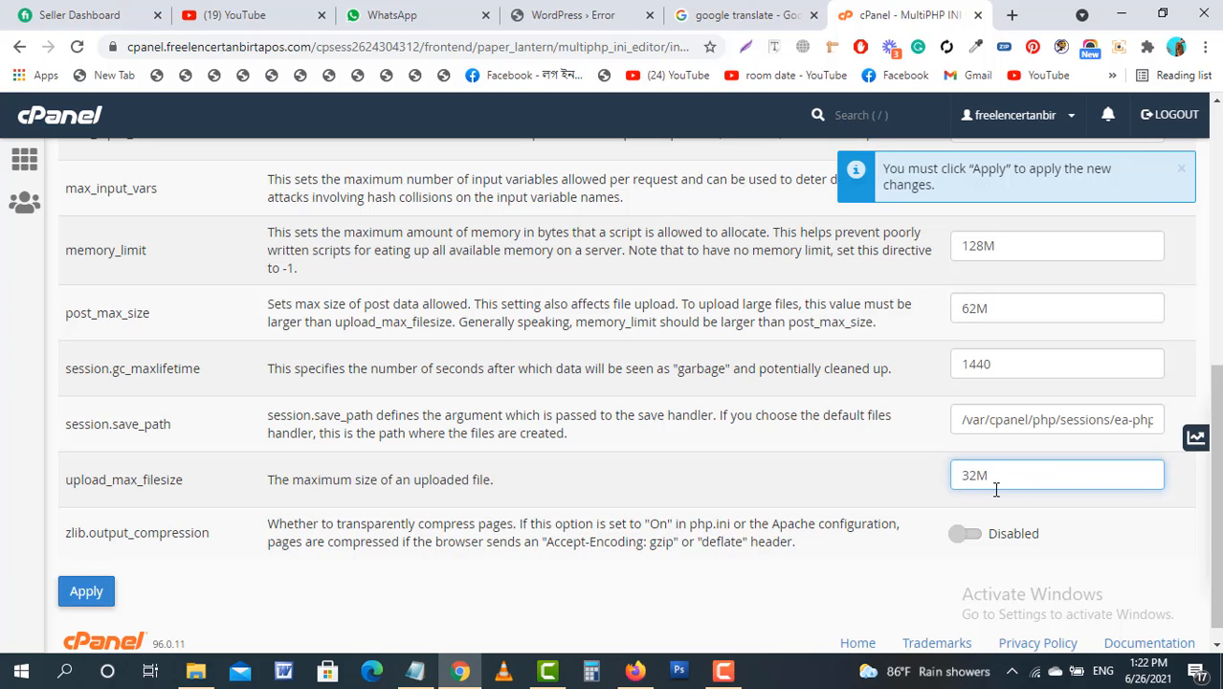
{"action": "scroll", "coordinate": [996, 491], "scroll_direction": "up", "scroll_amount": 2}
{"action": "scroll", "coordinate": [994, 483], "scroll_direction": "up", "scroll_amount": 1}
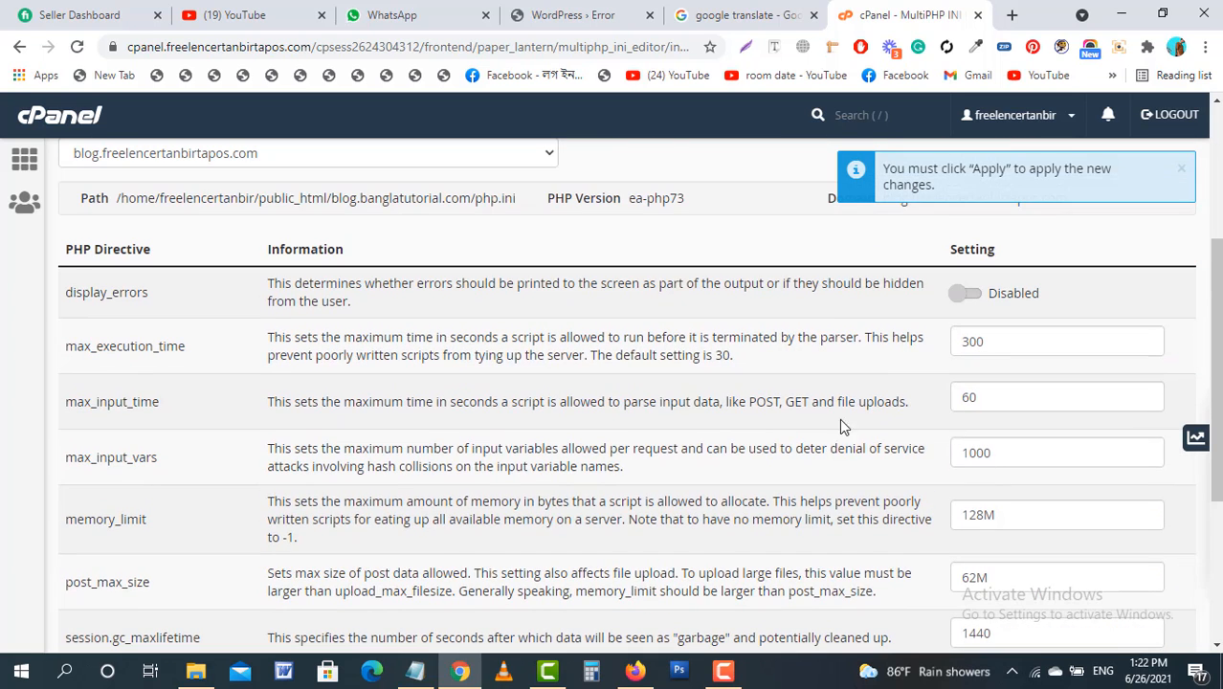
{"action": "scroll", "coordinate": [601, 442], "scroll_direction": "down", "scroll_amount": 3}
{"action": "left_click", "coordinate": [89, 593]}
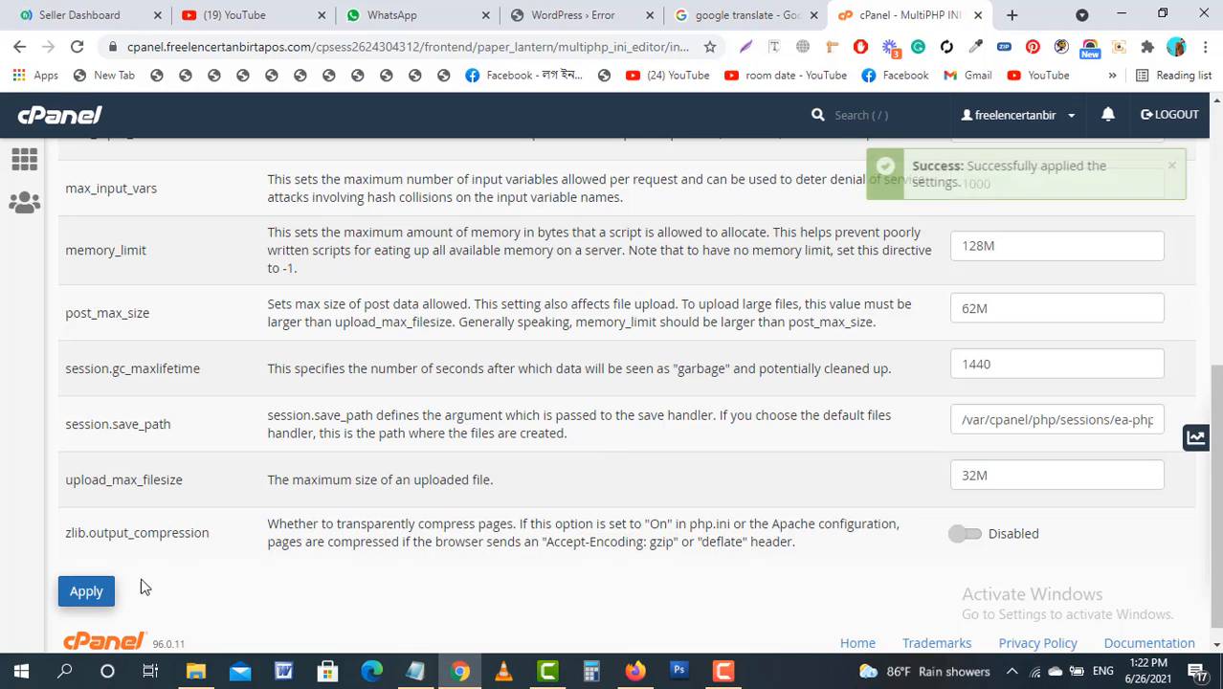
- Upload and install the theme from Astra Pro - WordPress Theme-V3.4.6.zip in WordPress, and review the applied PHP limits in cPanel
{"action": "left_click", "coordinate": [569, 10]}
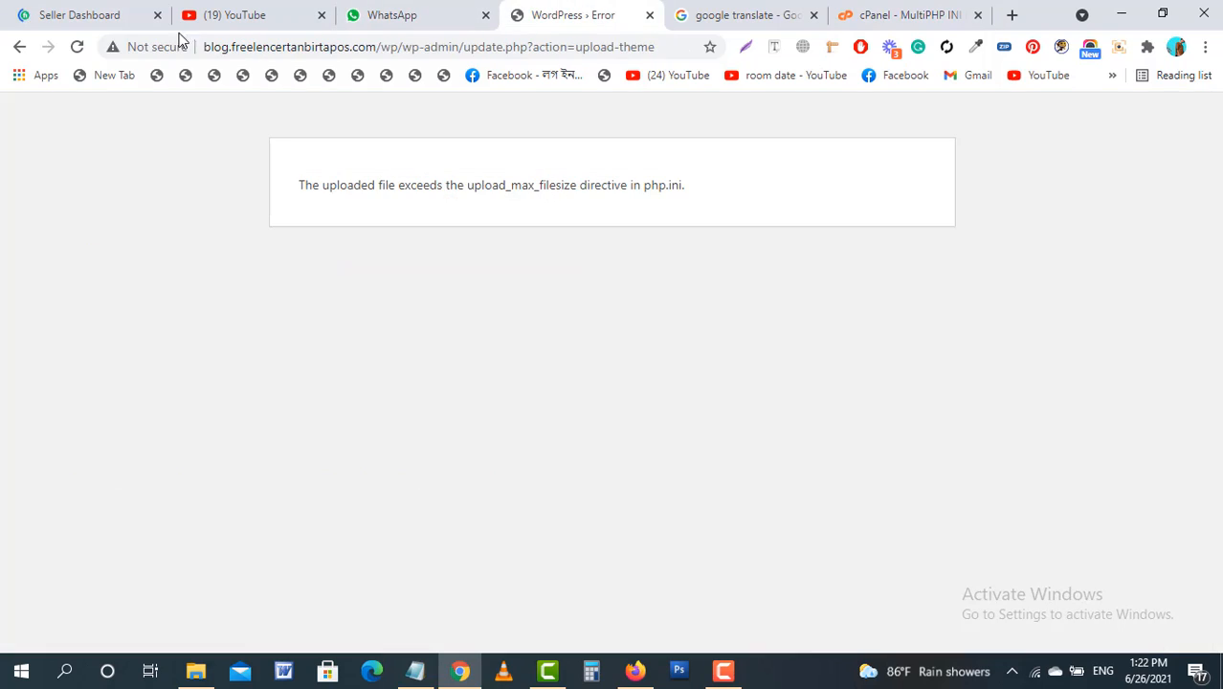
{"action": "left_click", "coordinate": [20, 46]}
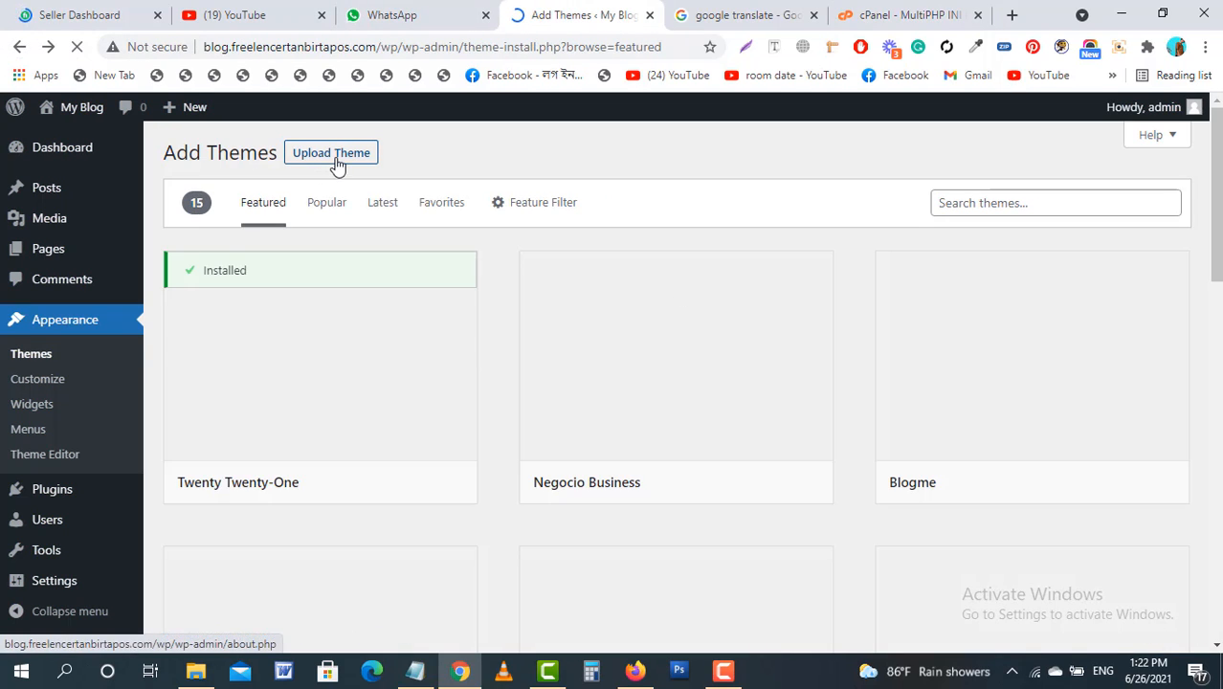
{"action": "left_click", "coordinate": [335, 158]}
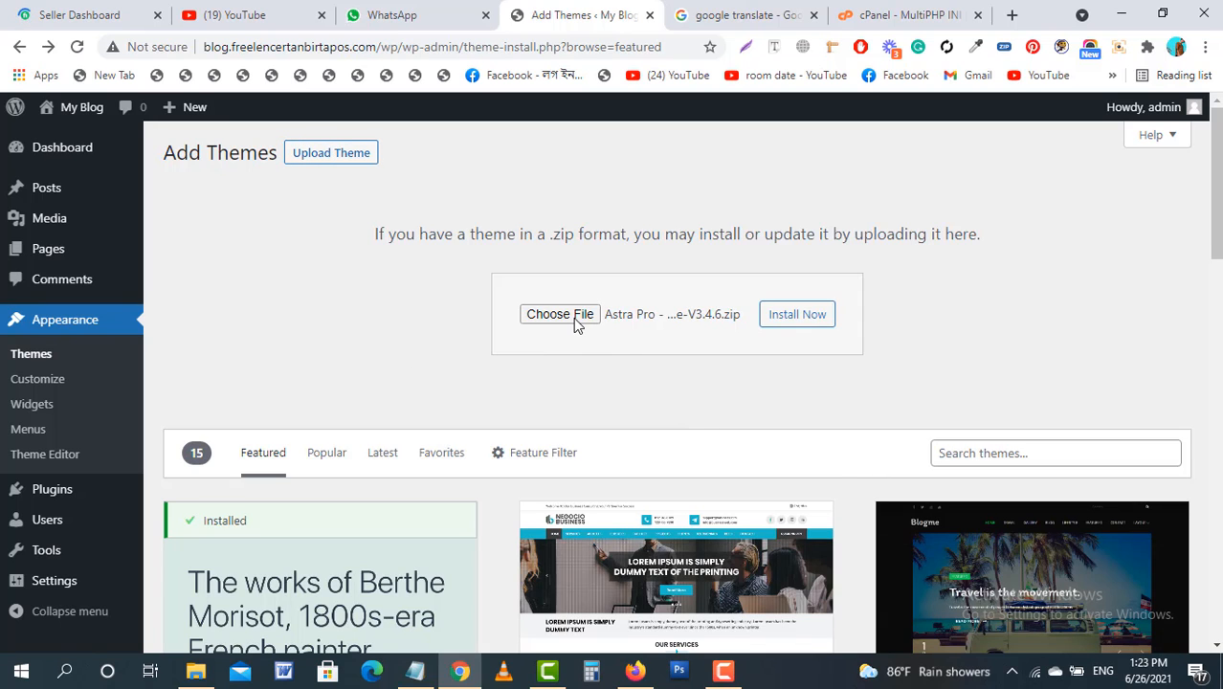
{"action": "left_click", "coordinate": [574, 316]}
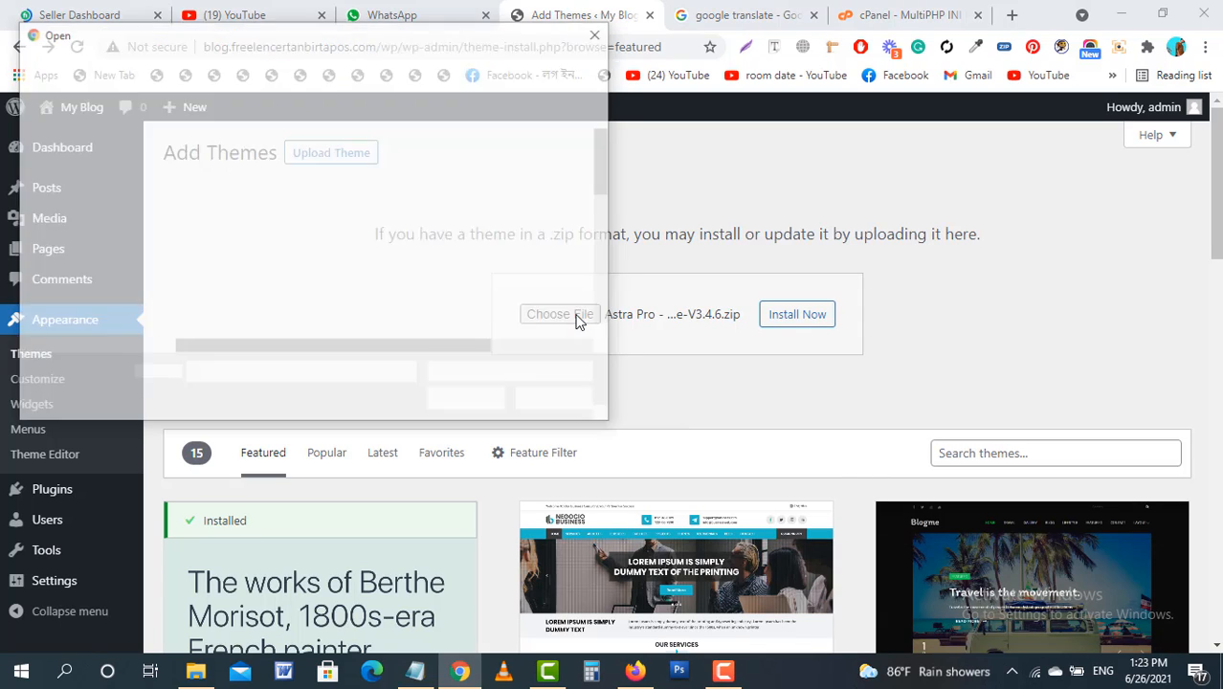
{"action": "scroll", "coordinate": [294, 265], "scroll_direction": "down", "scroll_amount": 3}
{"action": "scroll", "coordinate": [294, 265], "scroll_direction": "up", "scroll_amount": 1}
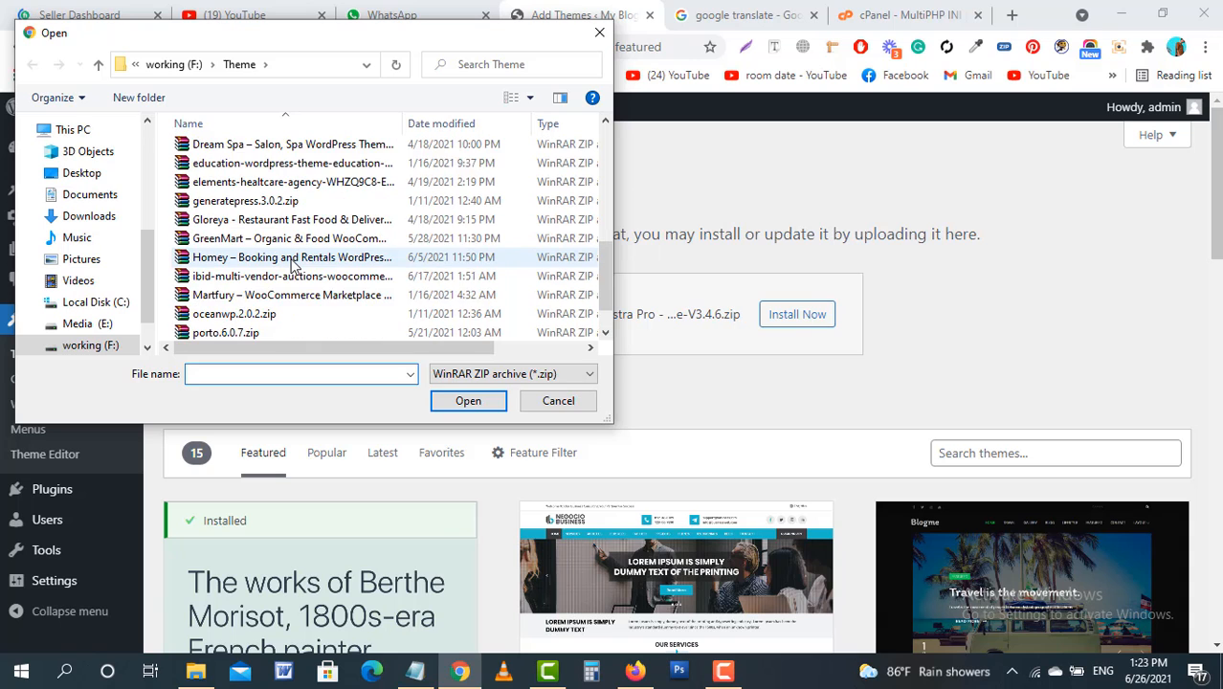
{"action": "scroll", "coordinate": [294, 266], "scroll_direction": "up", "scroll_amount": 2}
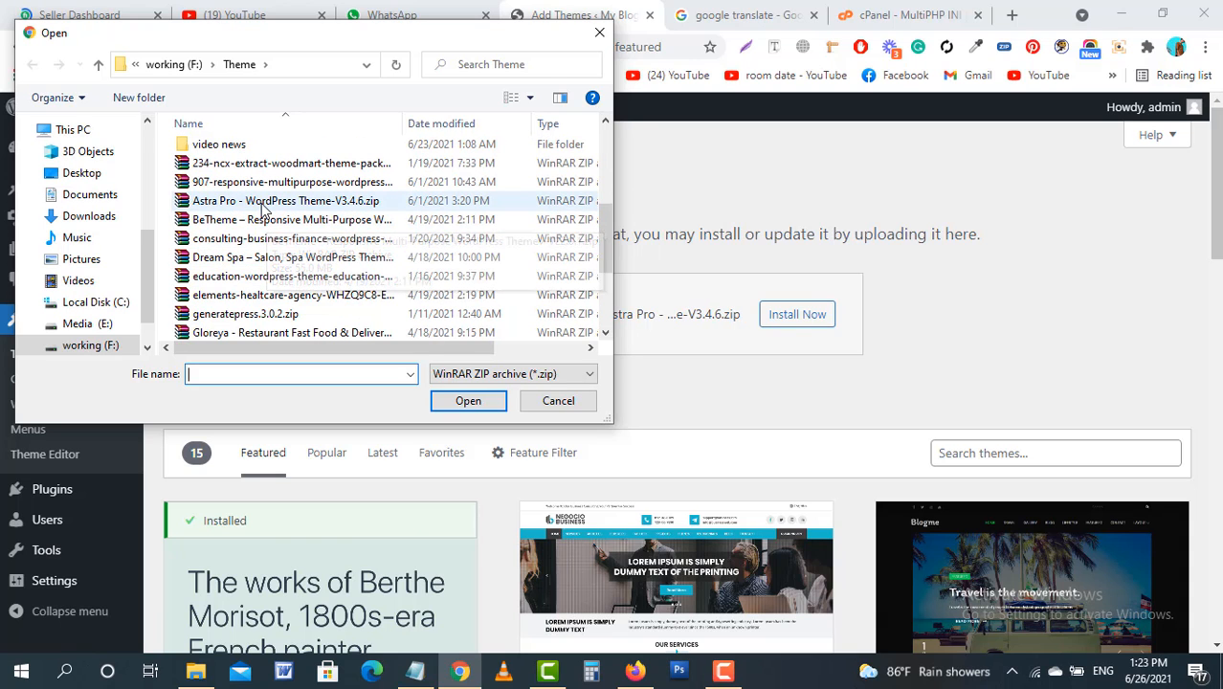
{"action": "left_click", "coordinate": [264, 202]}
{"action": "double_click", "coordinate": [262, 203]}
{"action": "left_click", "coordinate": [790, 321]}
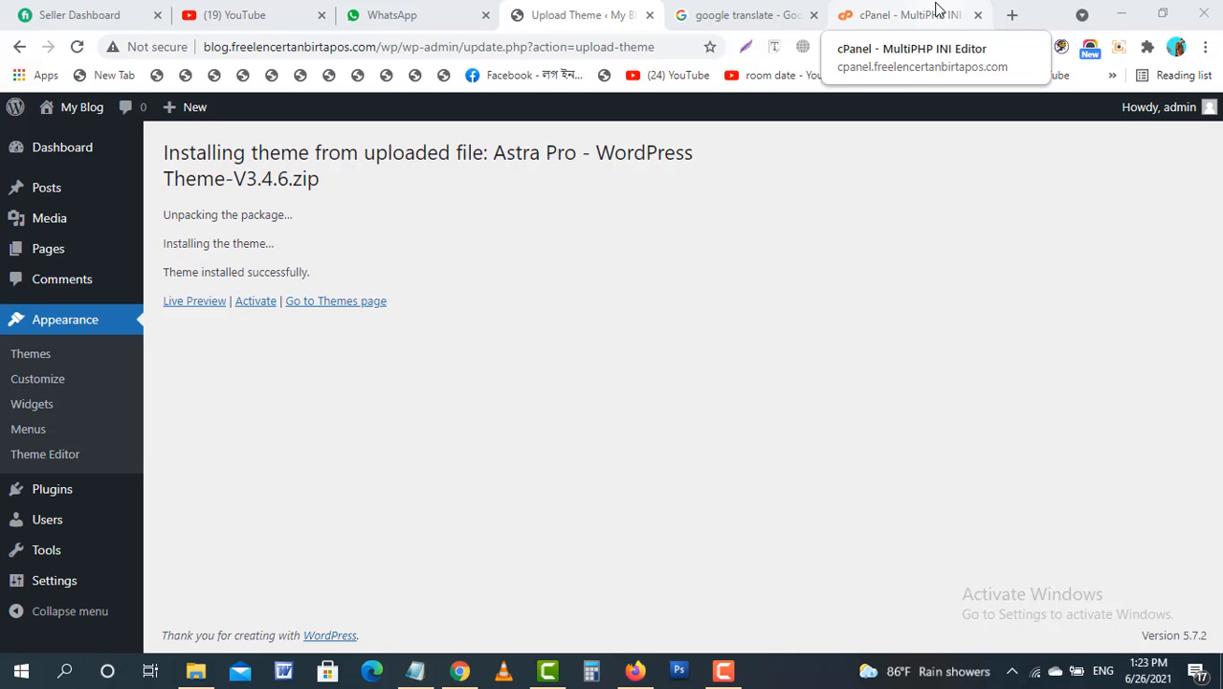
{"action": "left_click", "coordinate": [909, 15]}
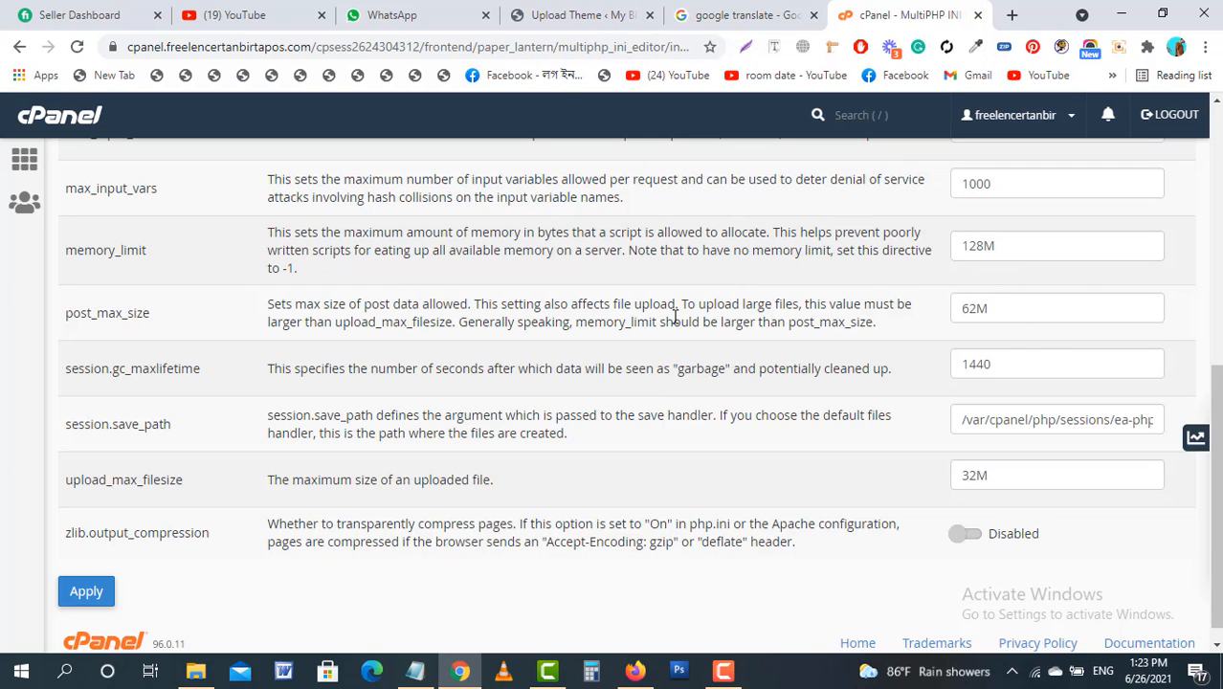
{"action": "left_click", "coordinate": [541, 12]}
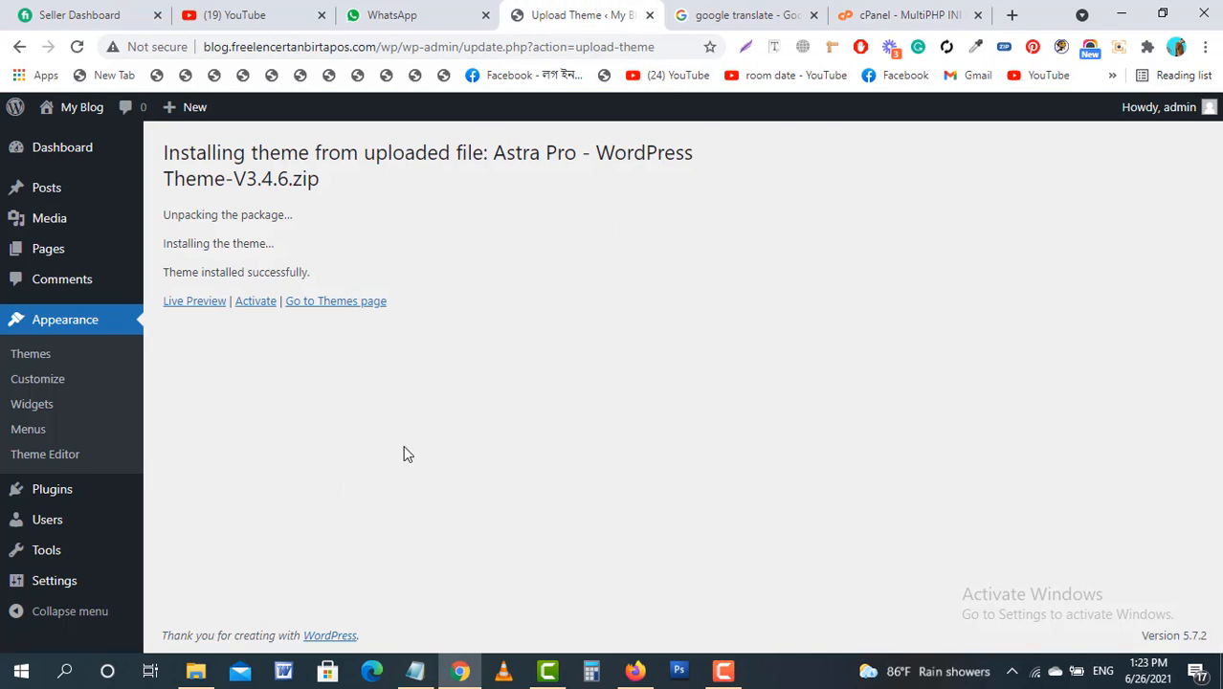
- Delete the Astra theme from the site's installed themes and look over the remaining themes
{"action": "left_click", "coordinate": [45, 356]}
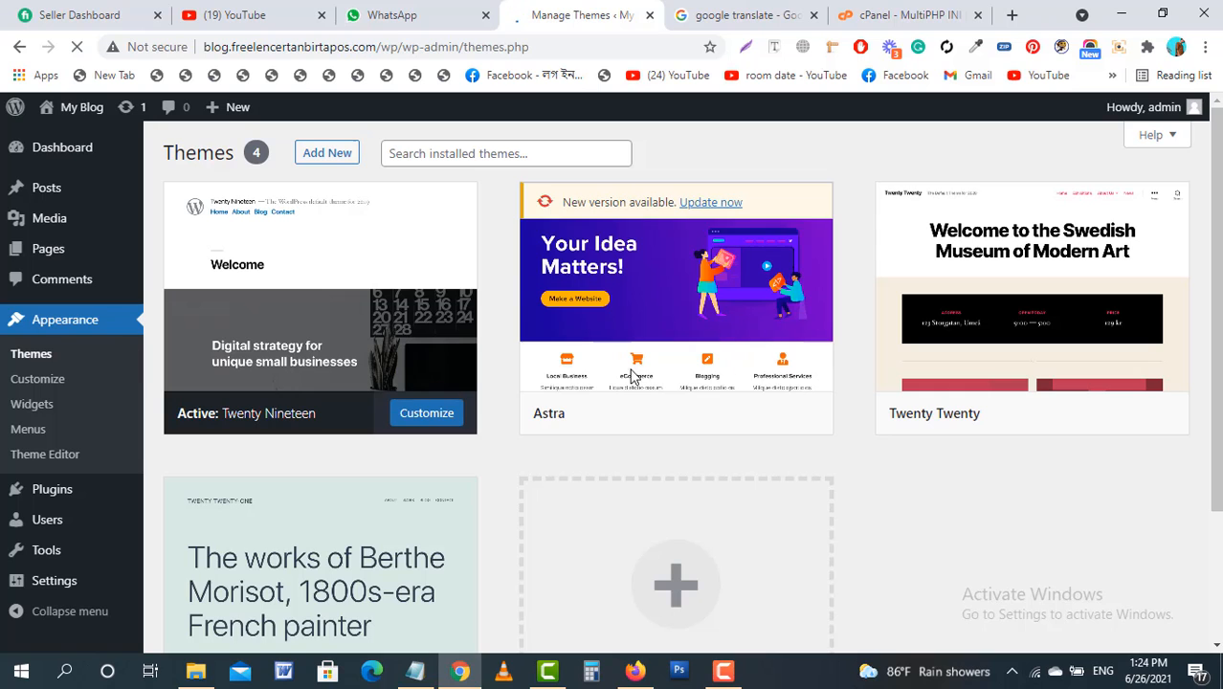
{"action": "mouse_move", "coordinate": [541, 357]}
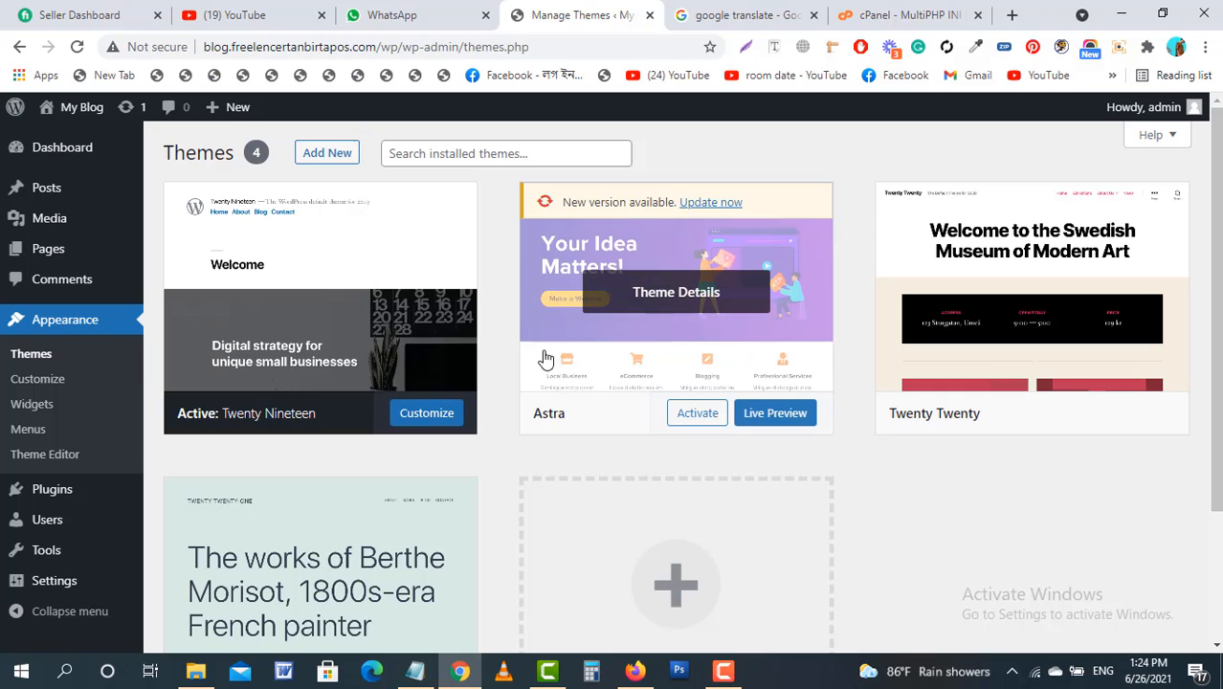
{"action": "left_click", "coordinate": [655, 293]}
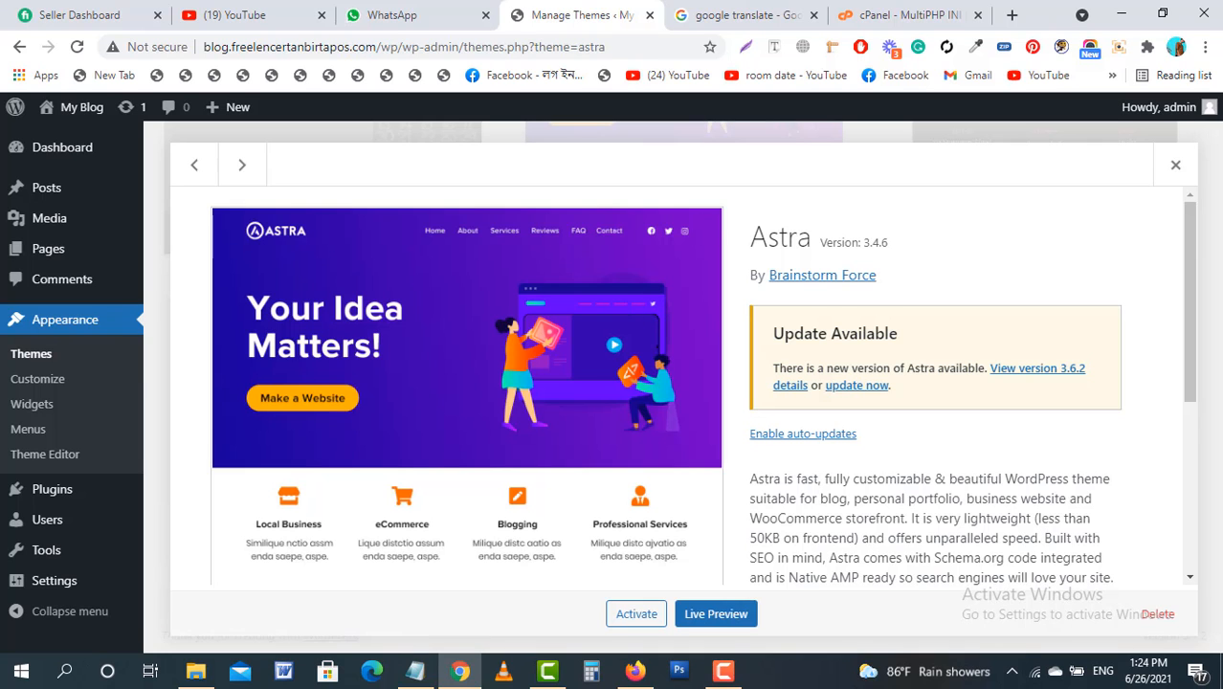
{"action": "left_click", "coordinate": [1158, 614]}
{"action": "left_click", "coordinate": [702, 184]}
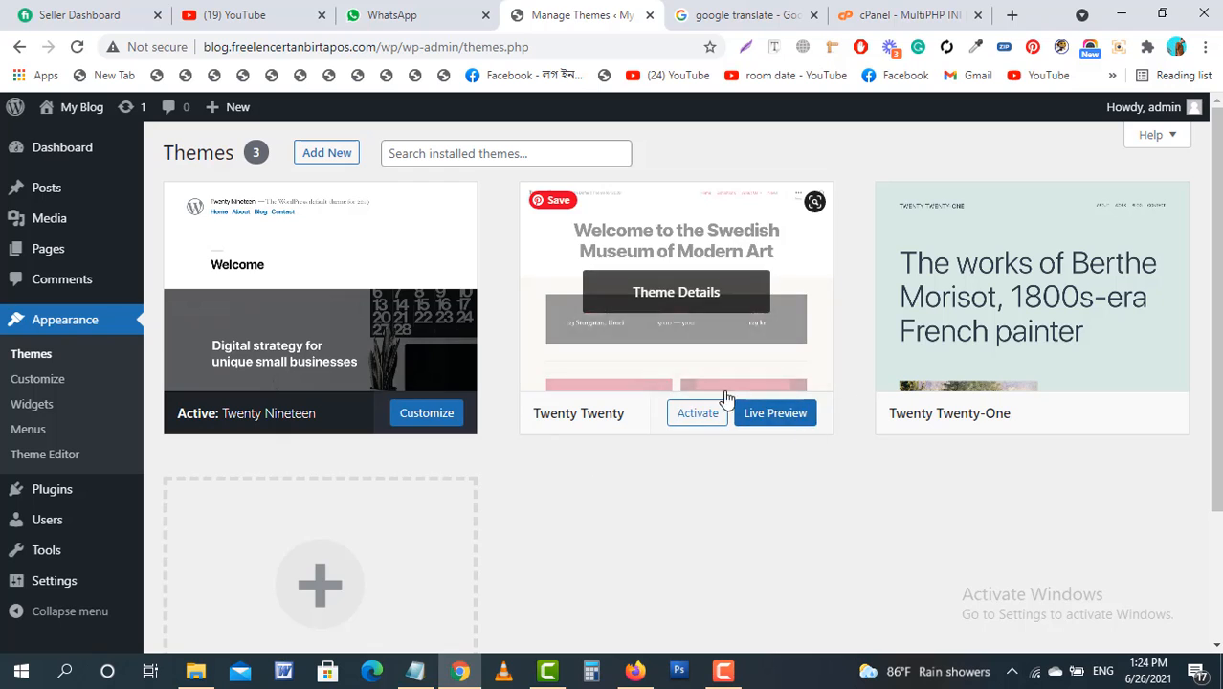
{"action": "scroll", "coordinate": [852, 380], "scroll_direction": "down", "scroll_amount": 2}
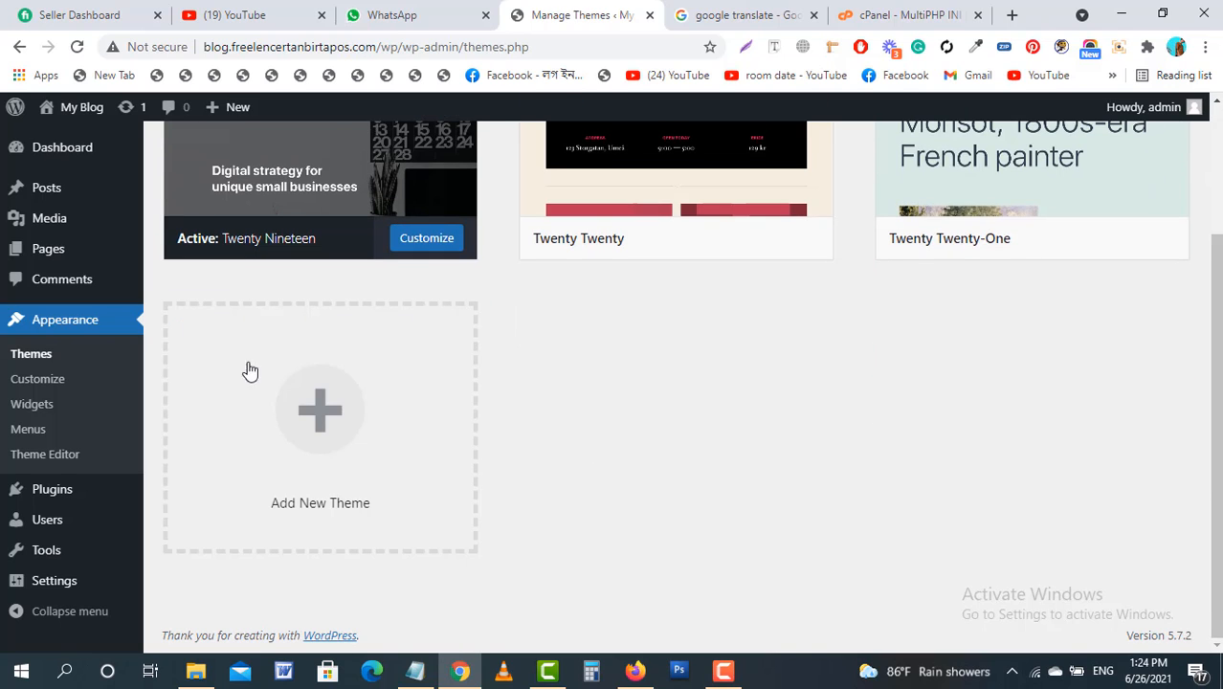
{"action": "scroll", "coordinate": [679, 330], "scroll_direction": "up", "scroll_amount": 2}
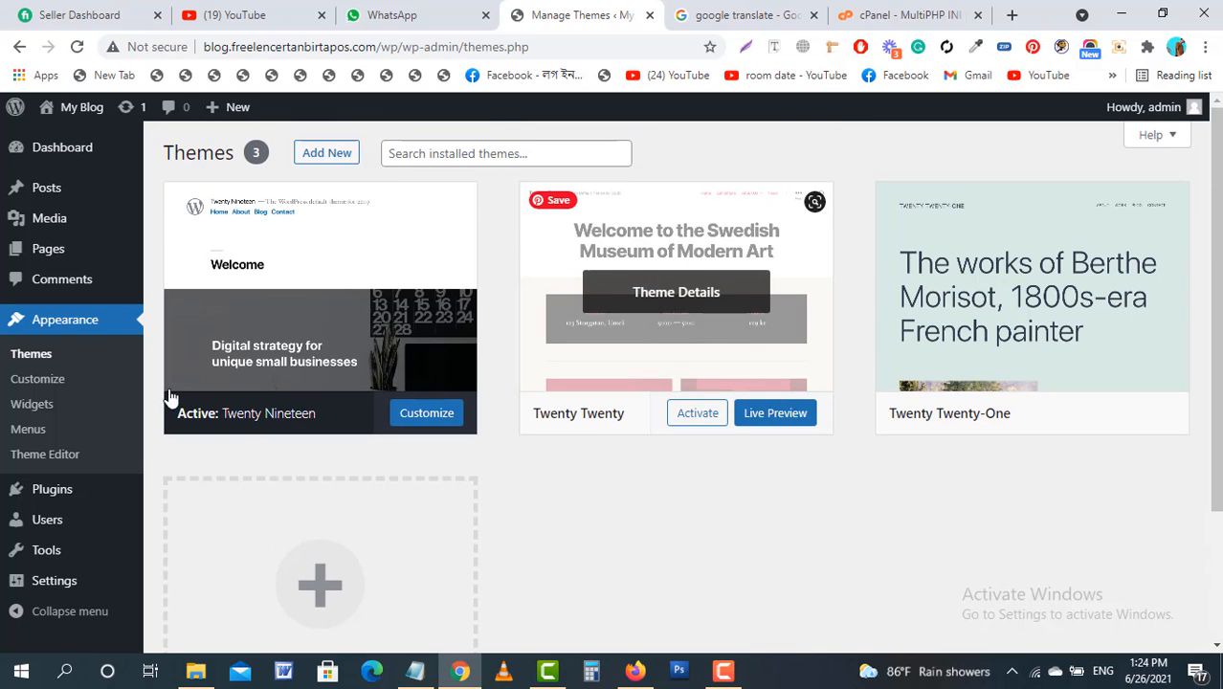
- Search the plugin directory for "wp file manager" and install and activate the File Manager plugin by mndpsingh287
{"action": "mouse_move", "coordinate": [52, 499]}
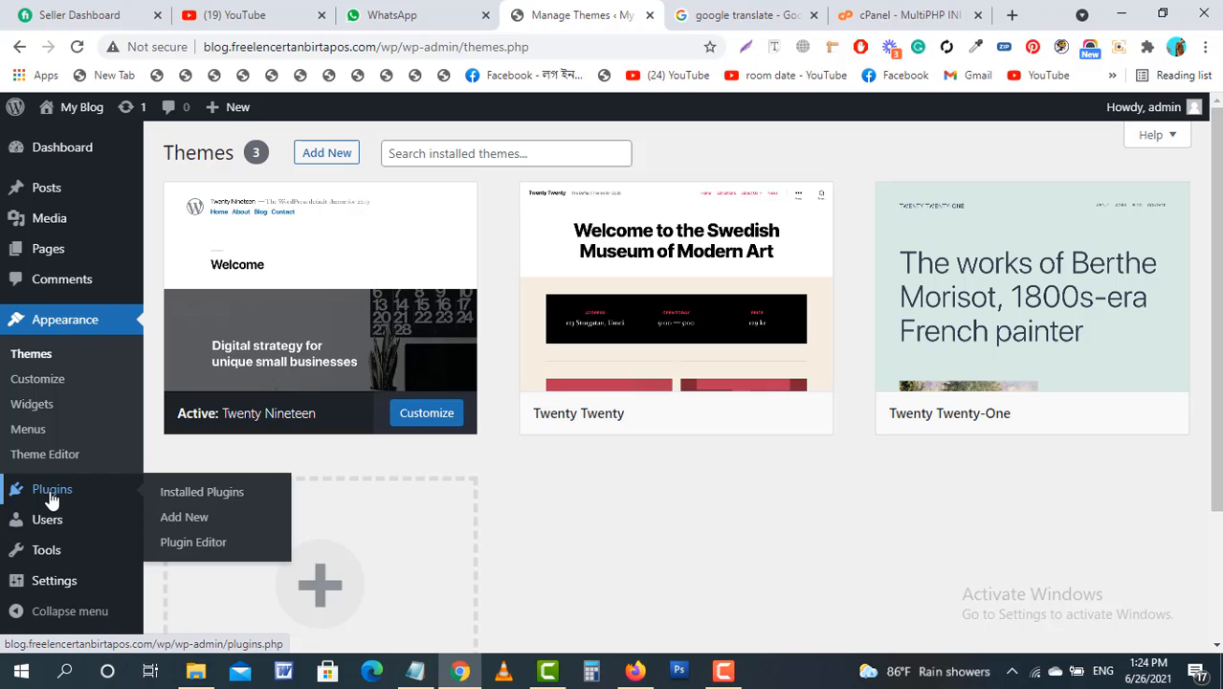
{"action": "left_click", "coordinate": [182, 517]}
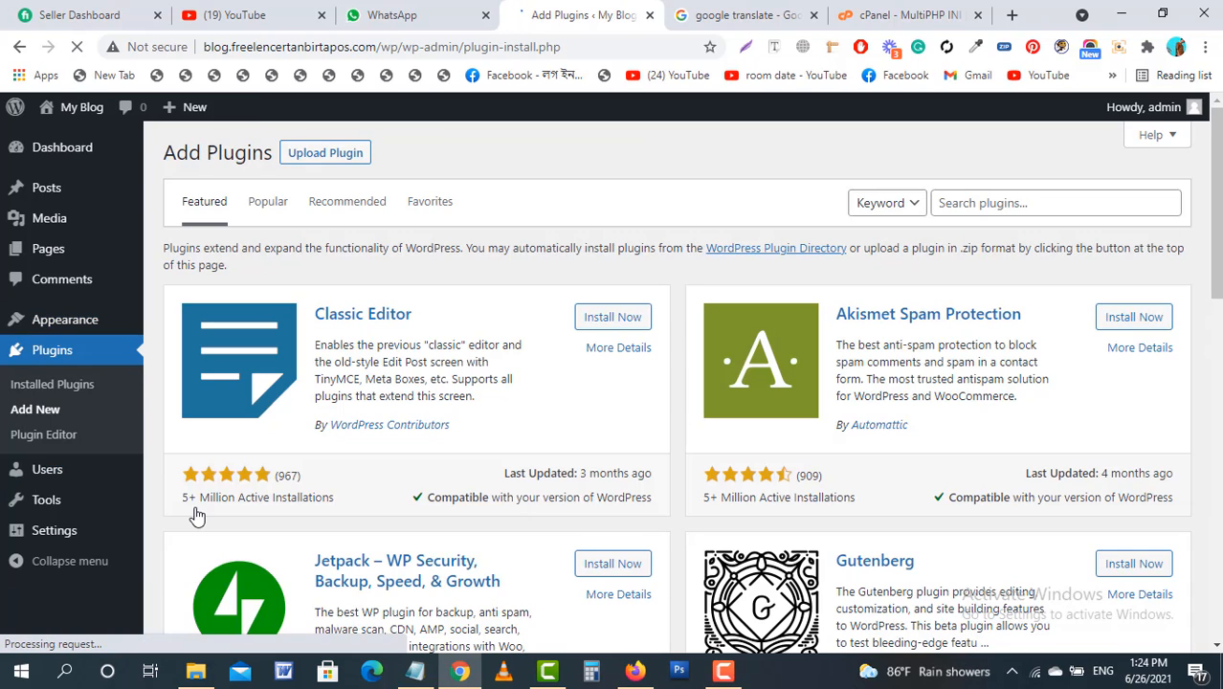
{"action": "left_click", "coordinate": [986, 202]}
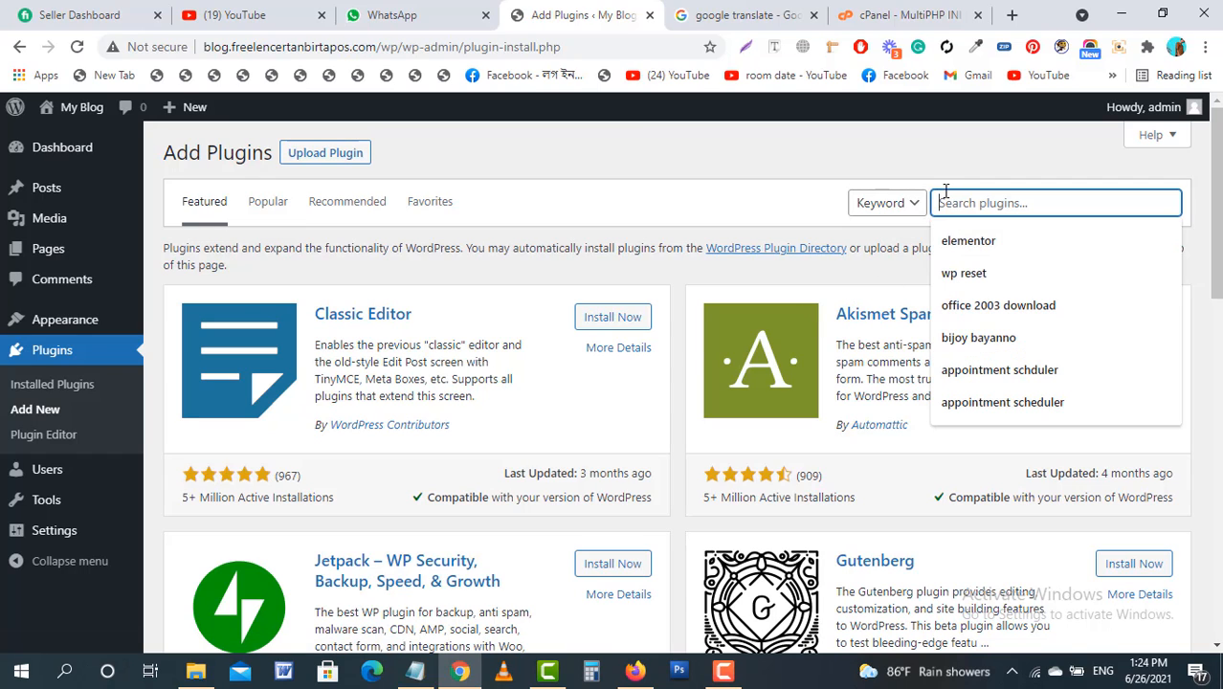
{"action": "type", "text": "wp fipe"}
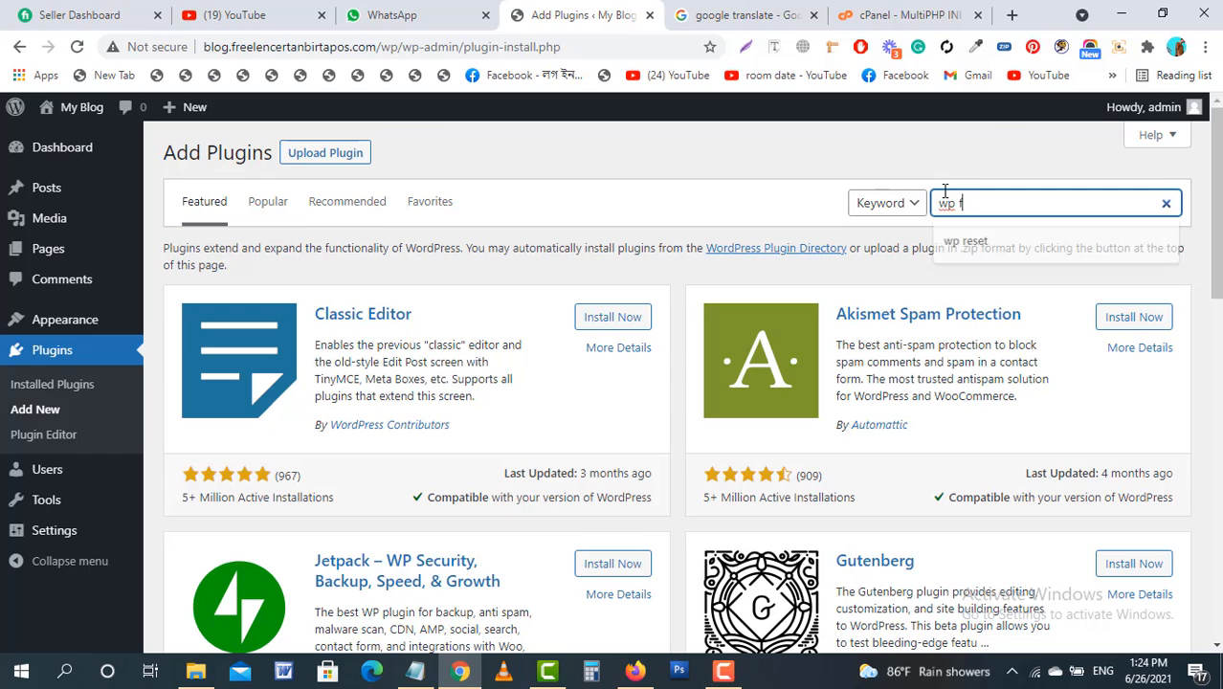
{"action": "key", "text": "BackSpace"}
{"action": "key", "text": "BackSpace"}
{"action": "key", "text": "BackSpace"}
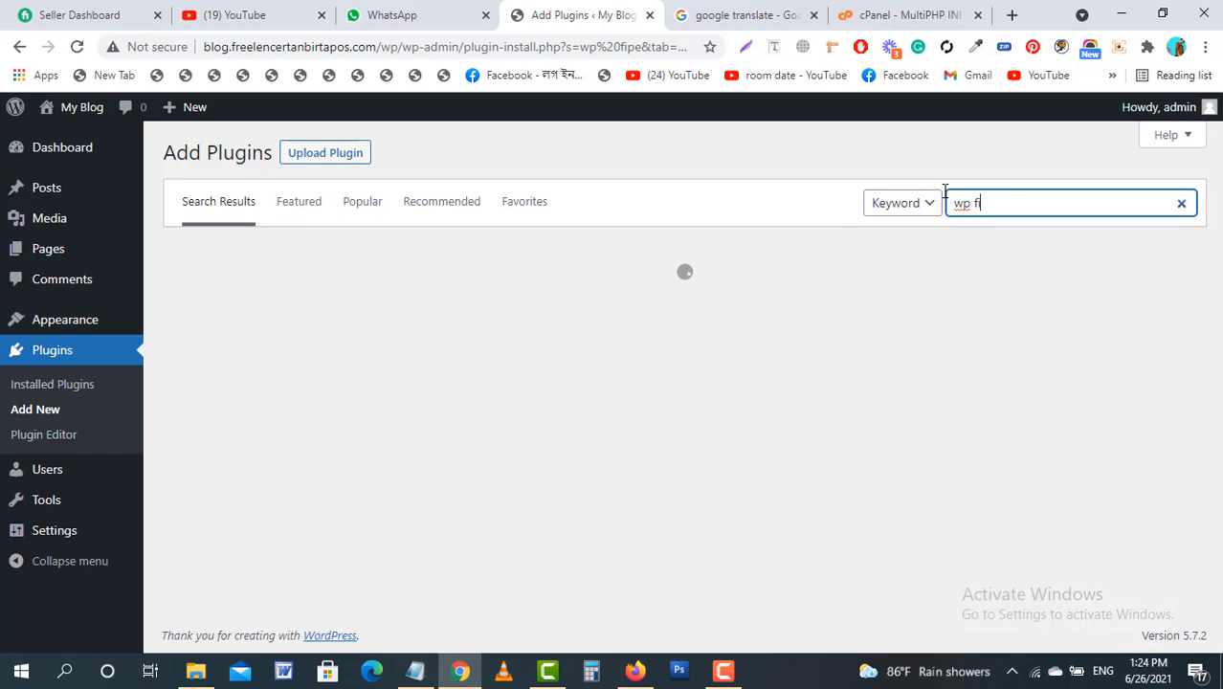
{"action": "type", "text": "ile manager"}
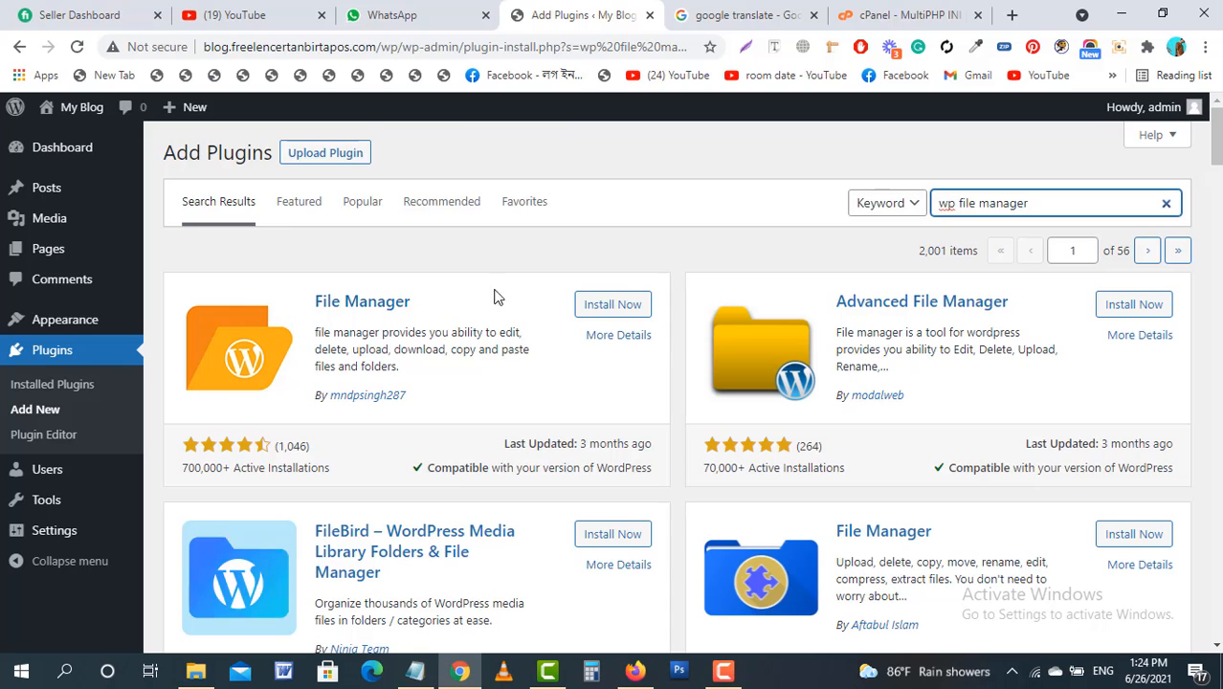
{"action": "left_click", "coordinate": [613, 305]}
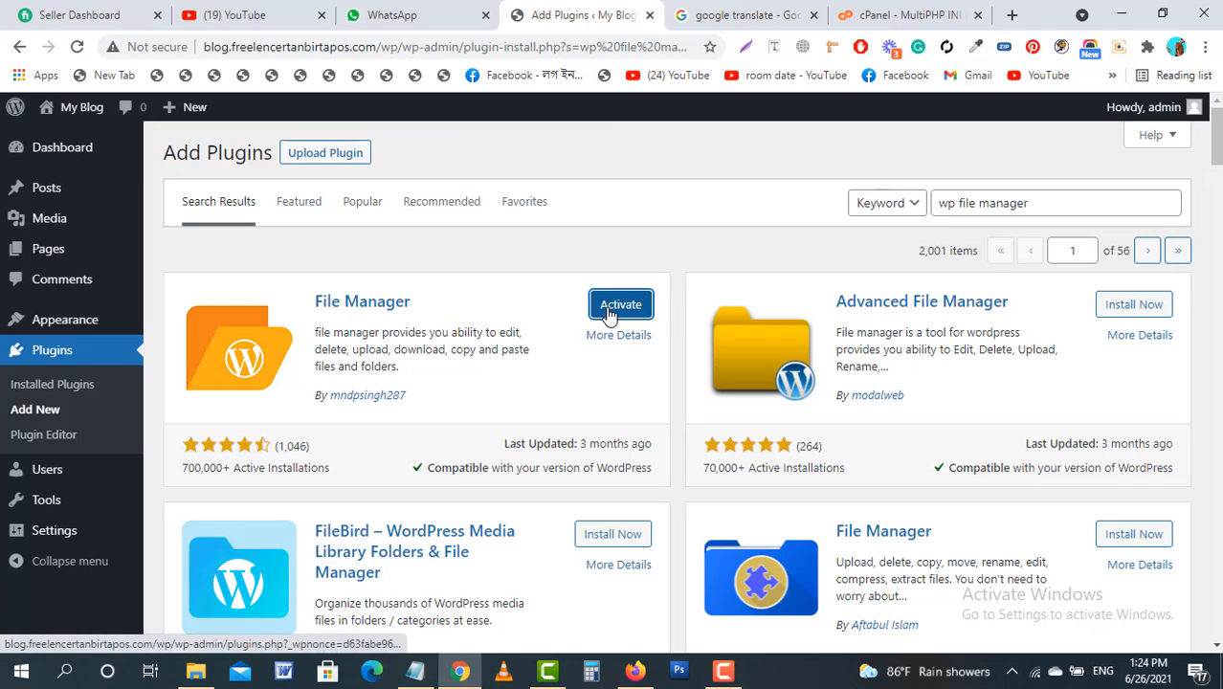
{"action": "left_click", "coordinate": [606, 316]}
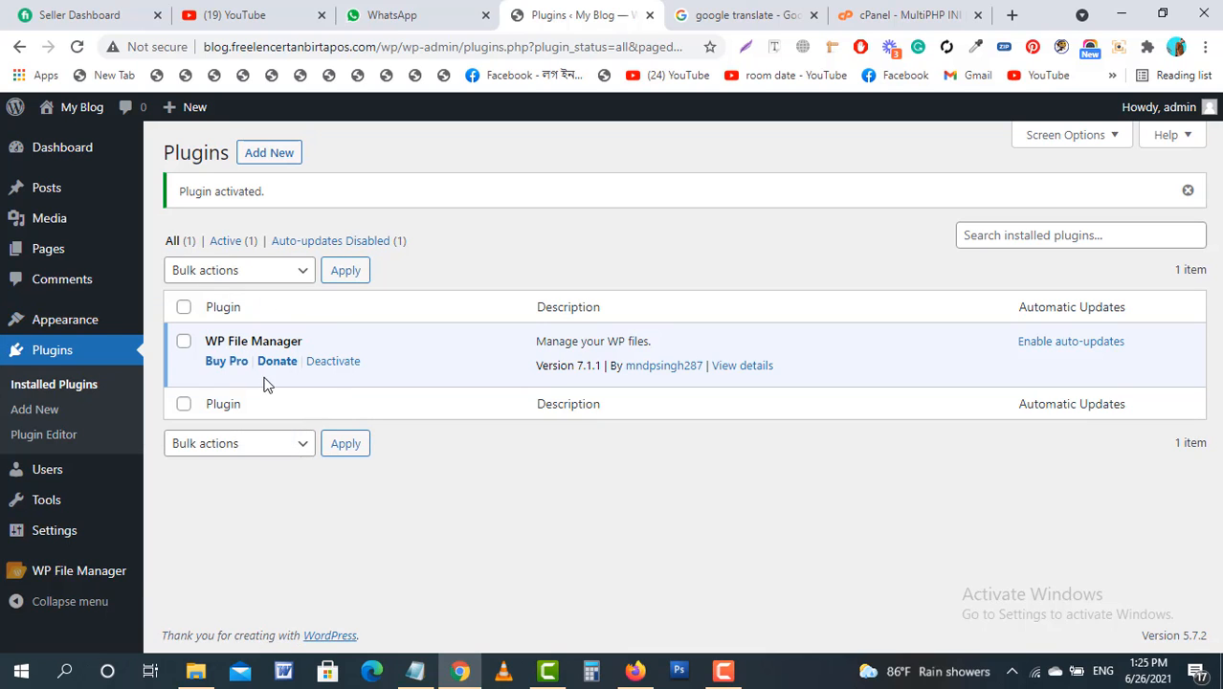
- Open WP File Manager and browse to the plugins folder inside wp-content
{"action": "mouse_move", "coordinate": [60, 580]}
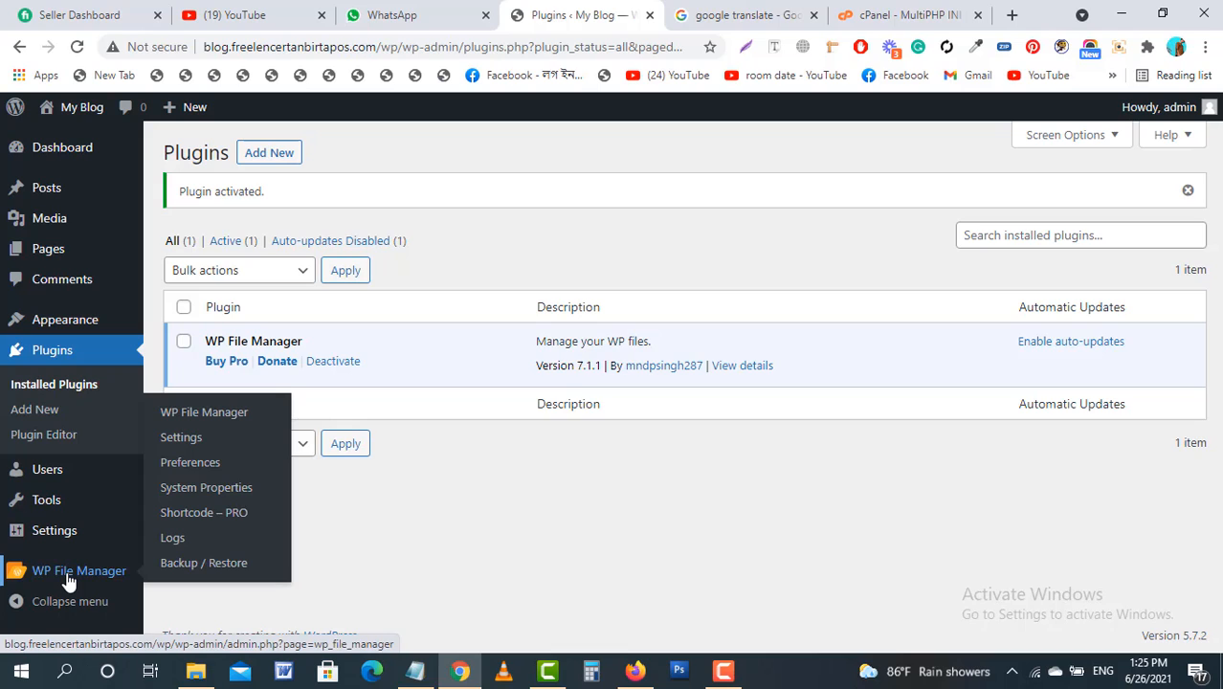
{"action": "left_click", "coordinate": [93, 584]}
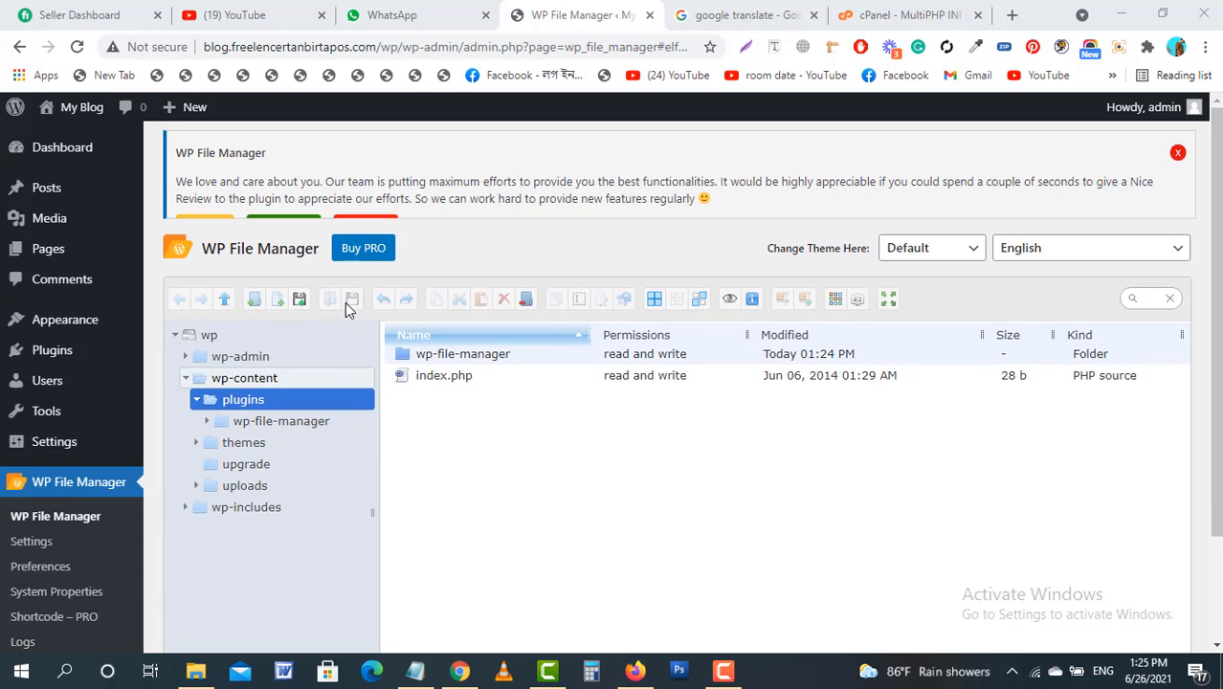
{"action": "left_click", "coordinate": [258, 425]}
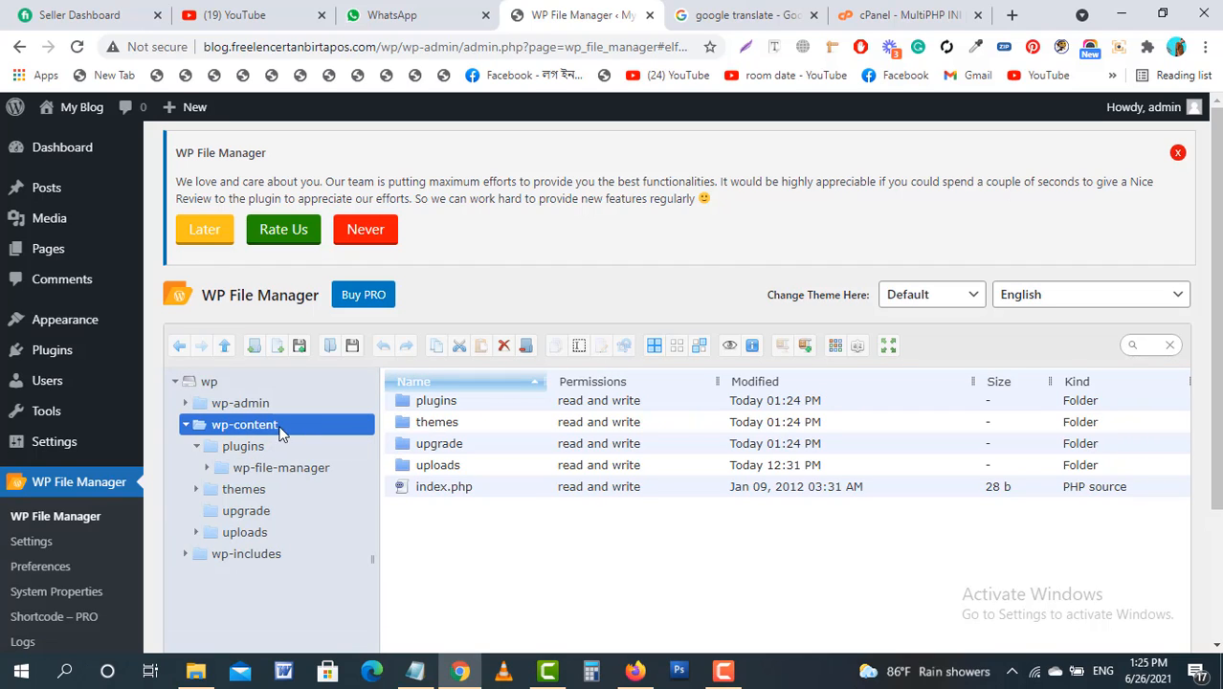
{"action": "left_click", "coordinate": [484, 398]}
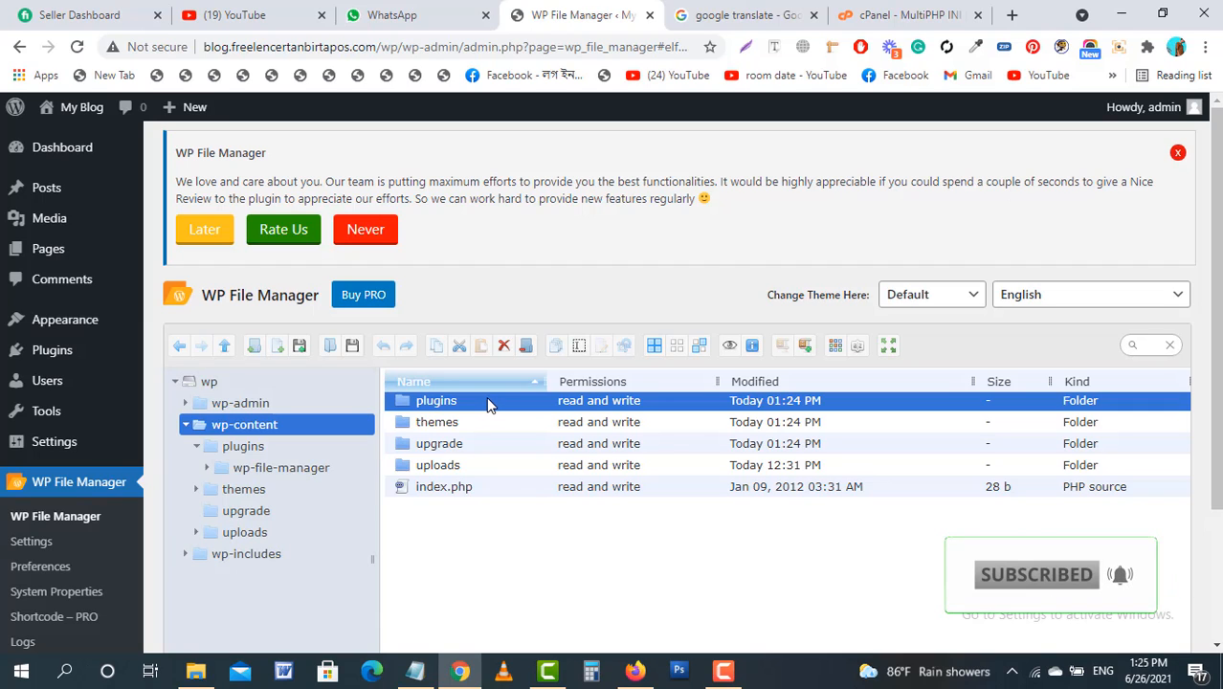
{"action": "double_click", "coordinate": [485, 401]}
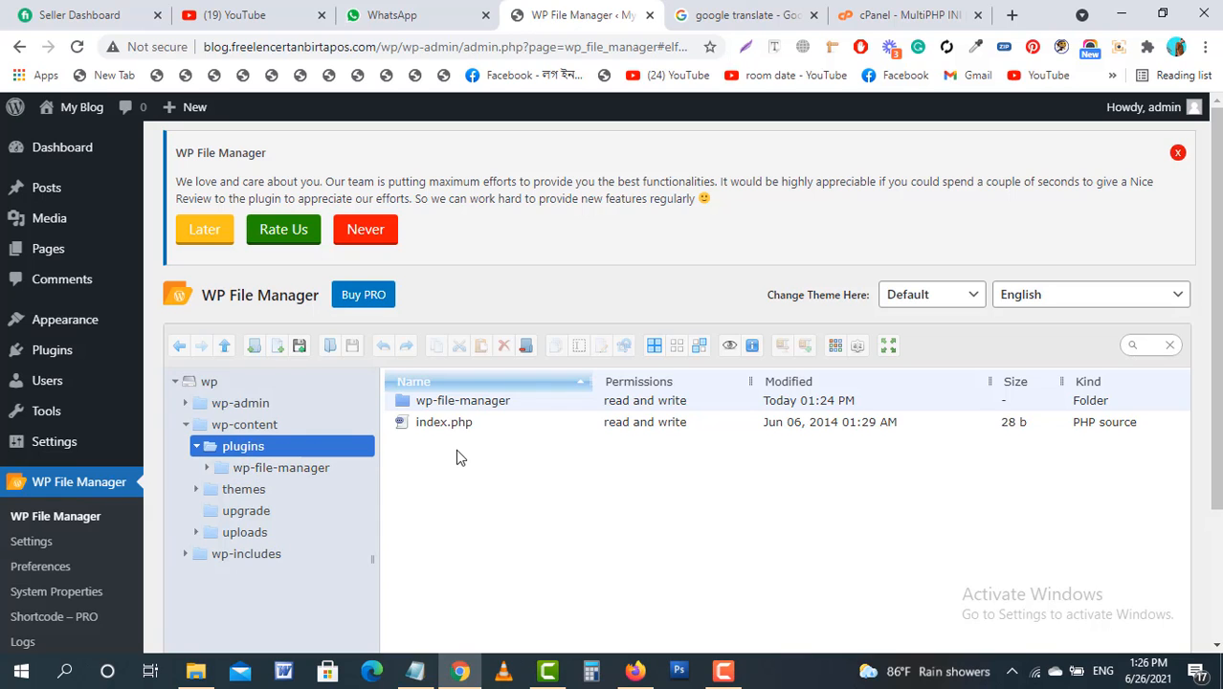
{"action": "scroll", "coordinate": [455, 446], "scroll_direction": "down", "scroll_amount": 2}
{"action": "scroll", "coordinate": [438, 443], "scroll_direction": "up", "scroll_amount": 1}
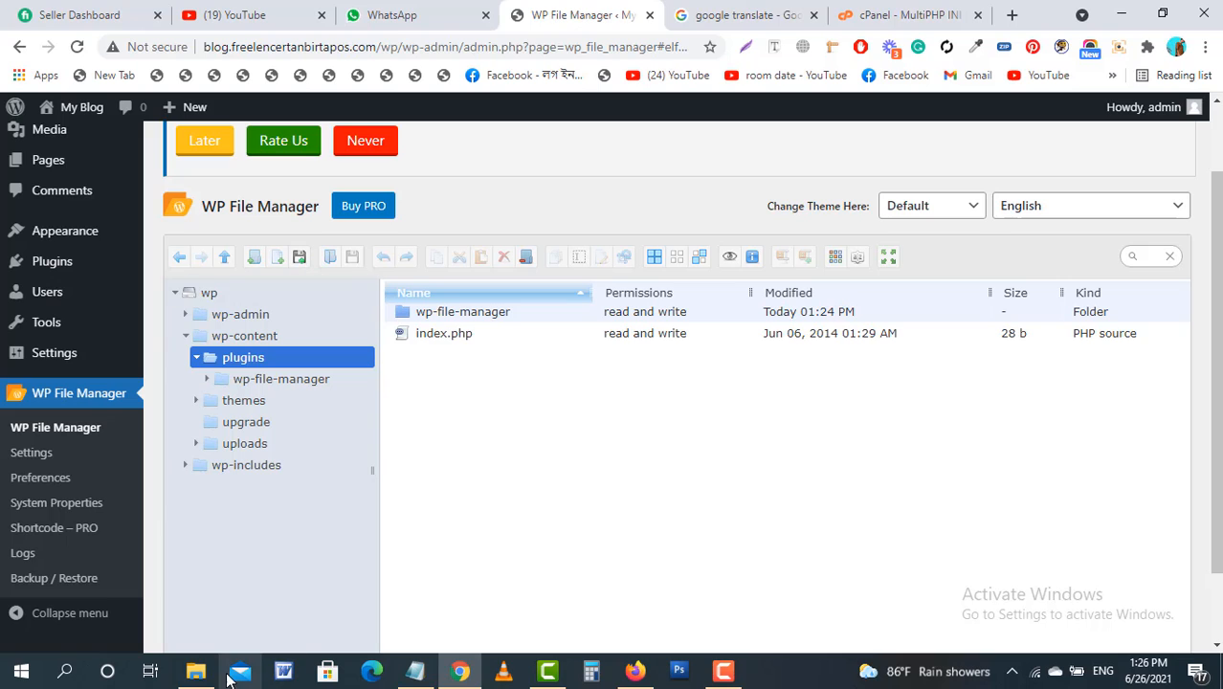
- Upload elementor-free-v3.1.4.zip from the local Elementor folder into the site's wp-content/plugins folder
{"action": "left_click", "coordinate": [198, 673]}
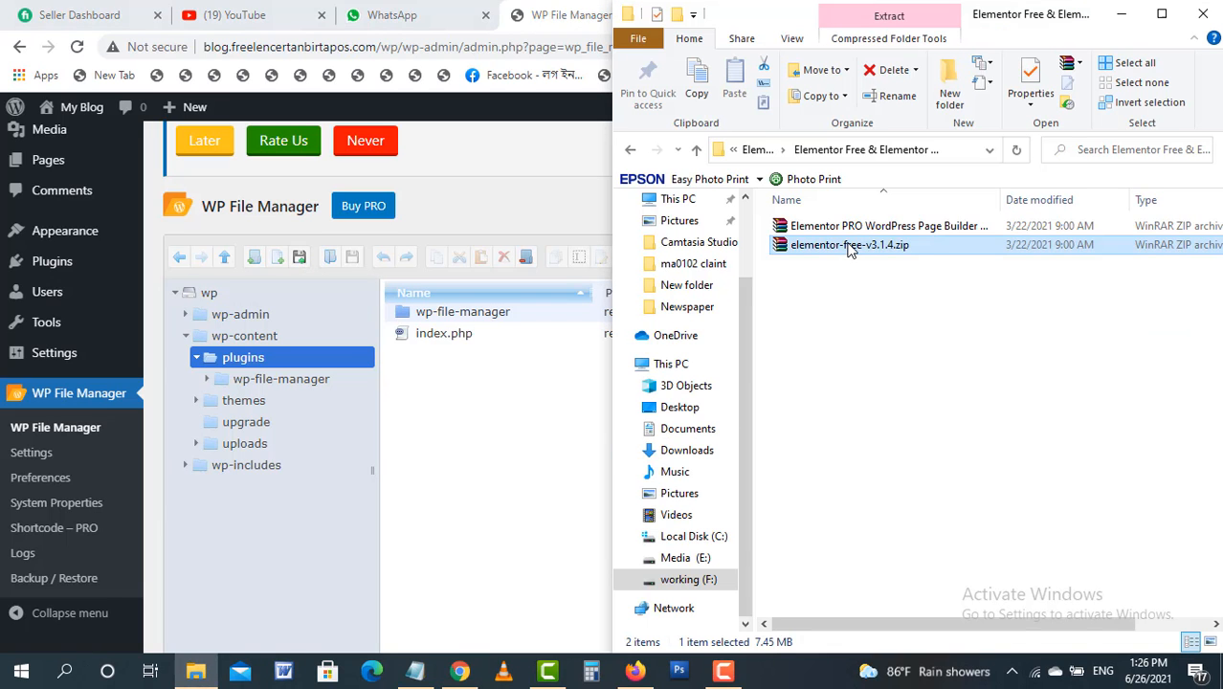
{"action": "left_click_drag", "start_coordinate": [849, 246], "coordinate": [482, 456]}
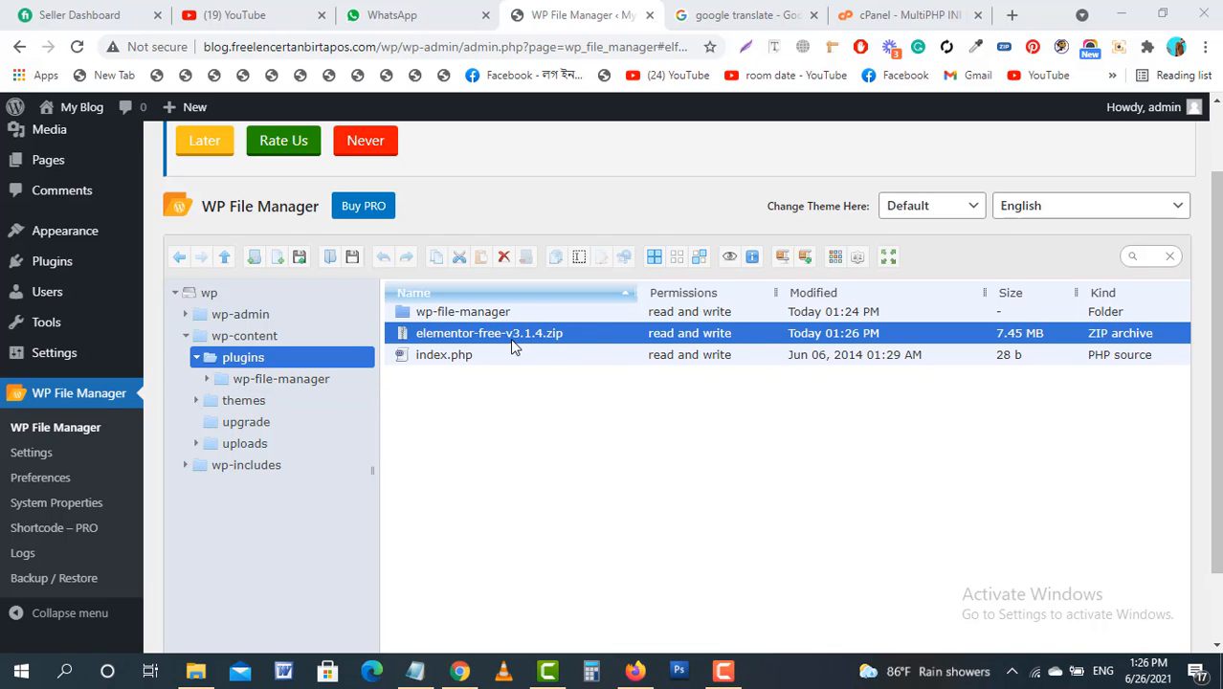
{"action": "left_click", "coordinate": [508, 407]}
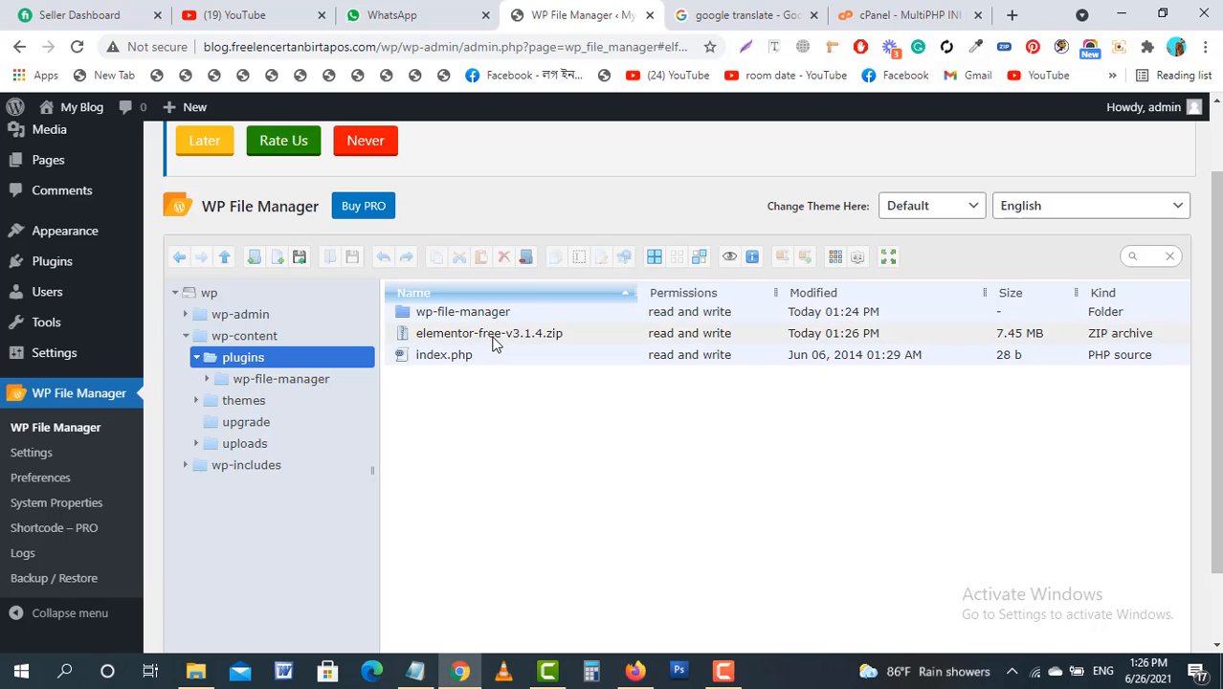
- Extract elementor-free-v3.1.4.zip directly into the plugins folder, agreeing to replace any old files
{"action": "left_click", "coordinate": [495, 341]}
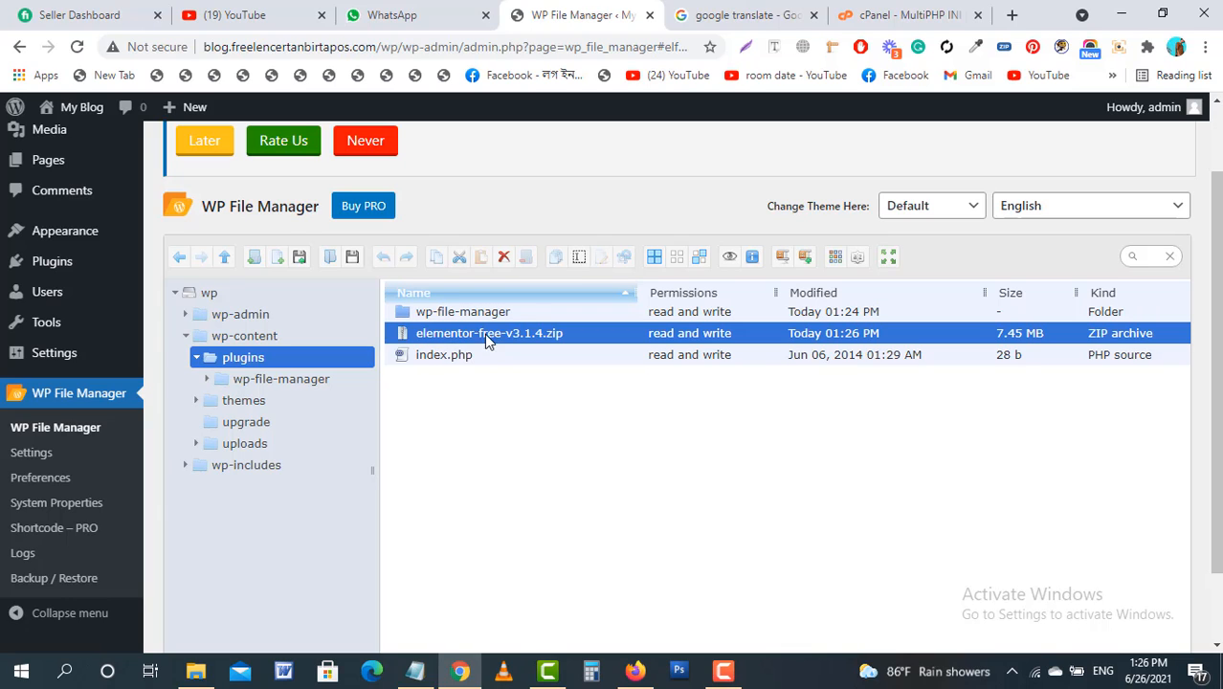
{"action": "right_click", "coordinate": [545, 334]}
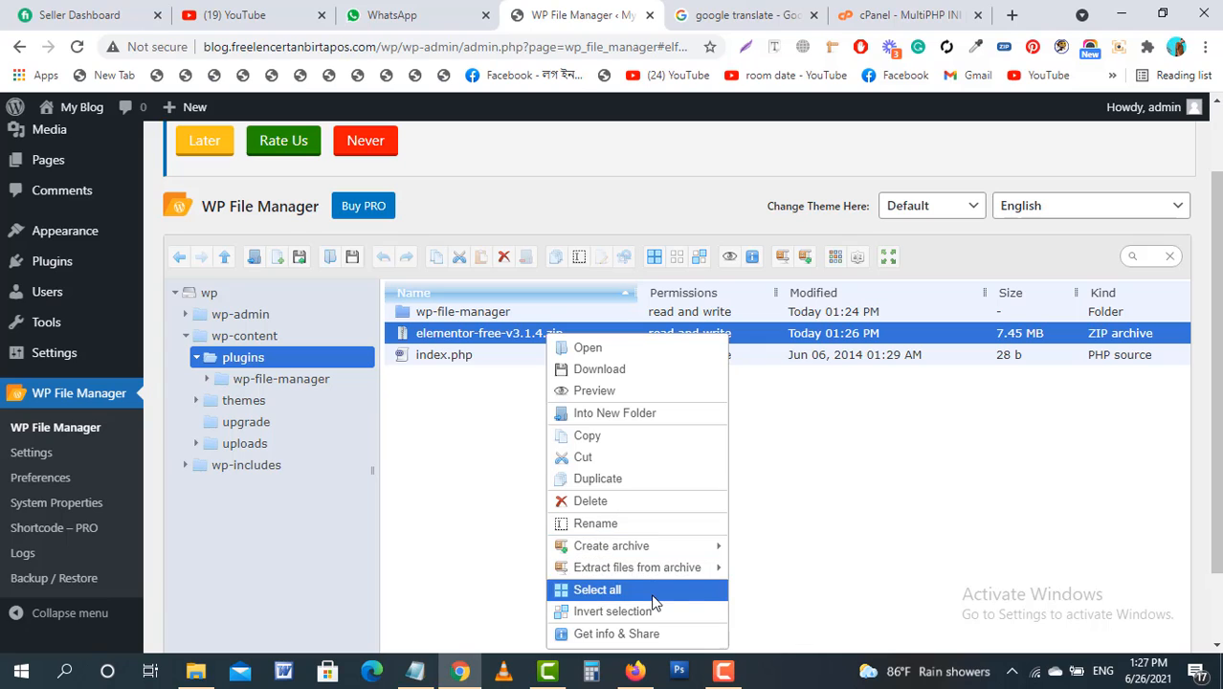
{"action": "mouse_move", "coordinate": [644, 571]}
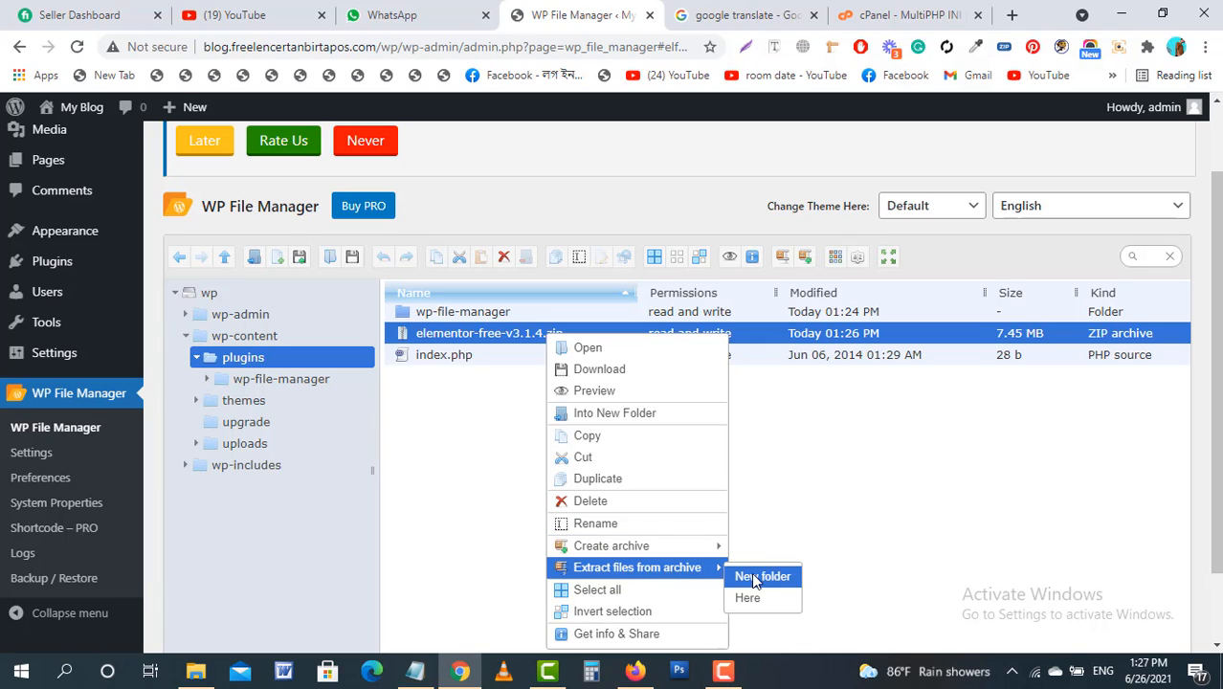
{"action": "left_click", "coordinate": [746, 598]}
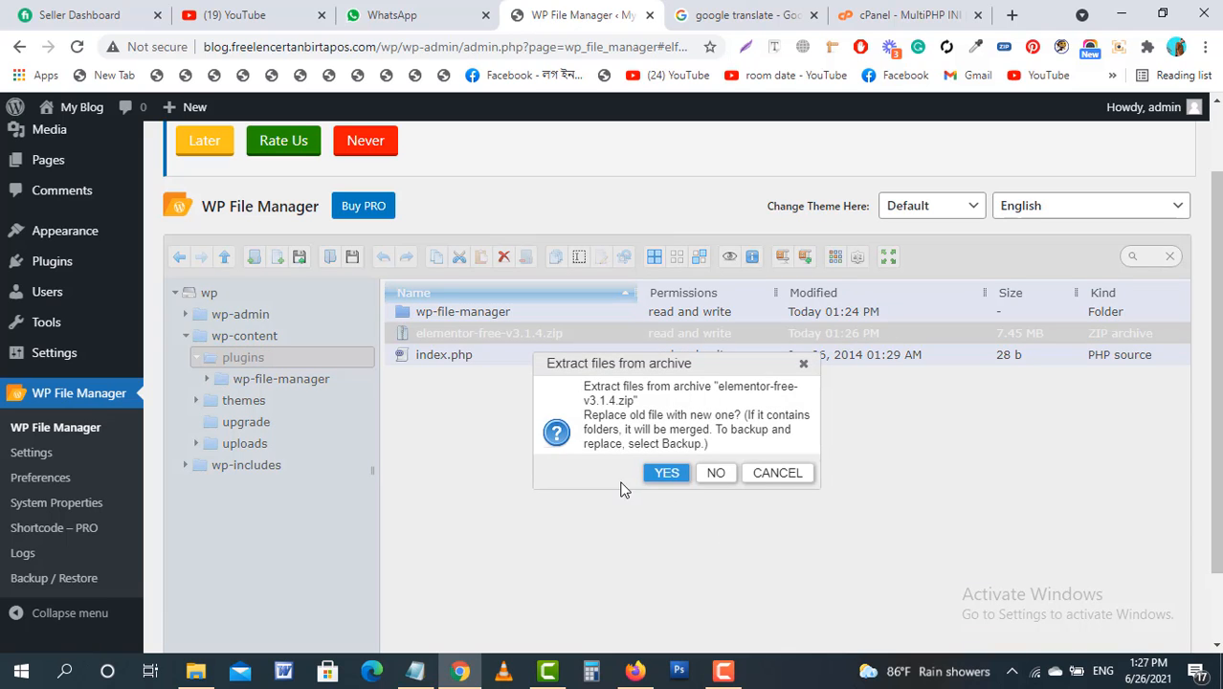
{"action": "left_click", "coordinate": [666, 474]}
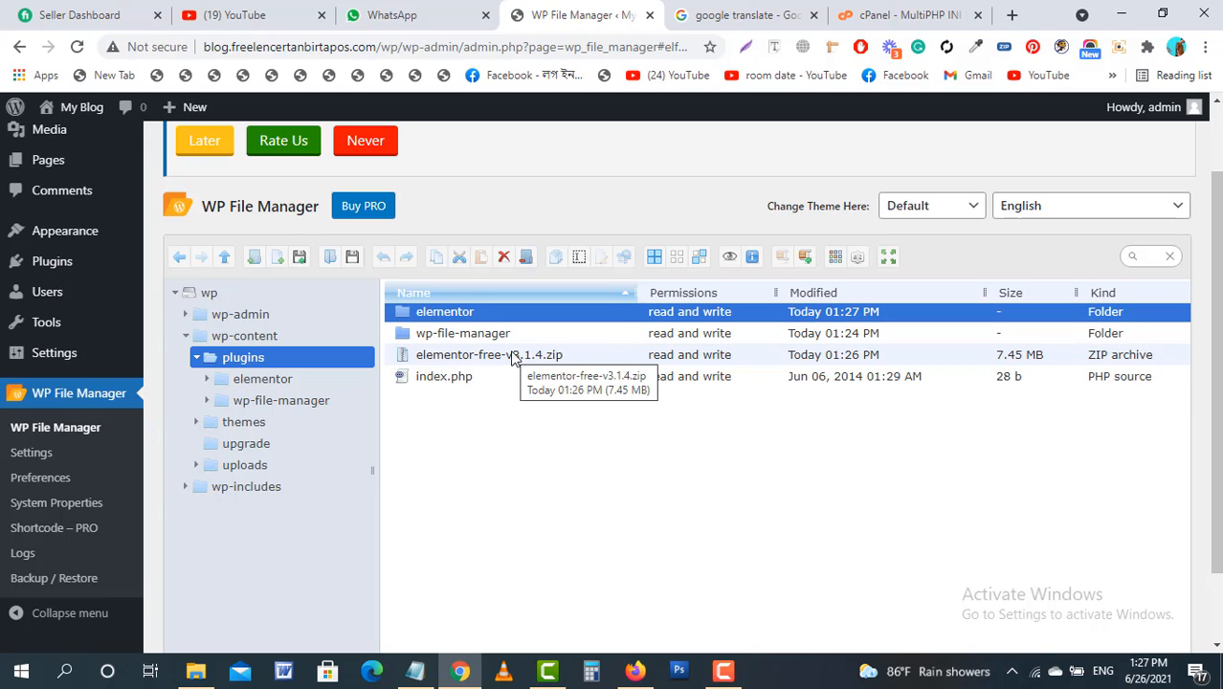
- Delete elementor-free-v3.1.4.zip from the plugins folder and open the site's installed plugins list
{"action": "left_click", "coordinate": [515, 357]}
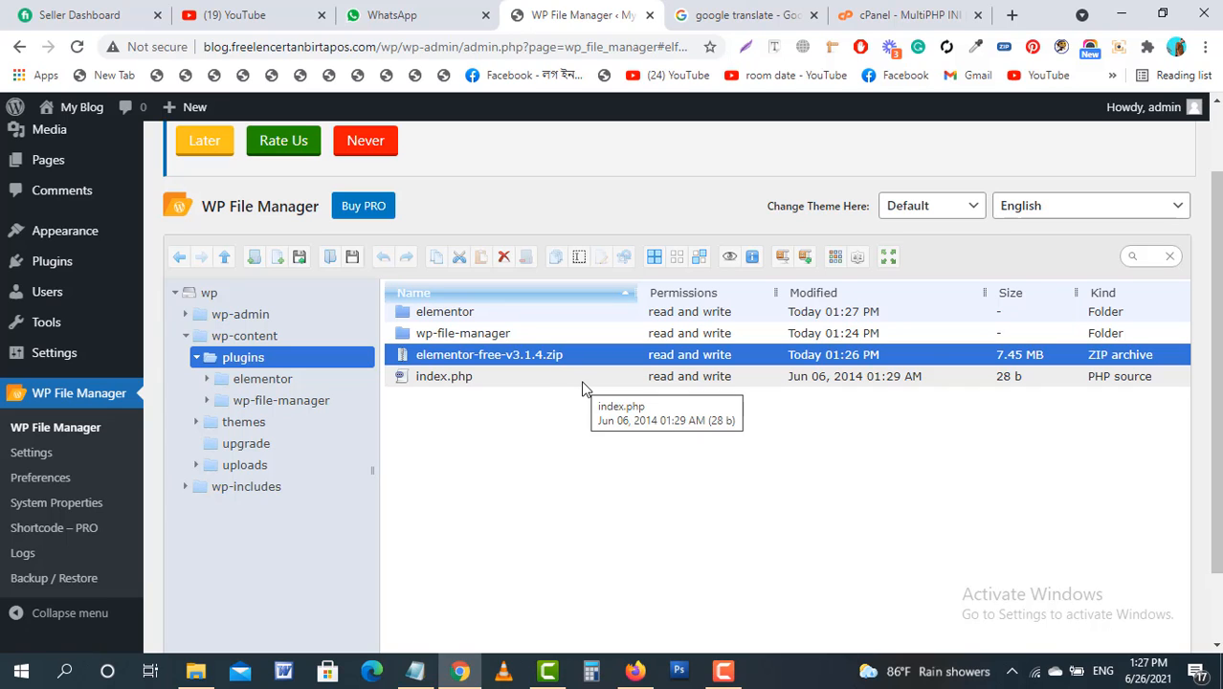
{"action": "key", "text": "Delete"}
{"action": "left_click", "coordinate": [687, 488]}
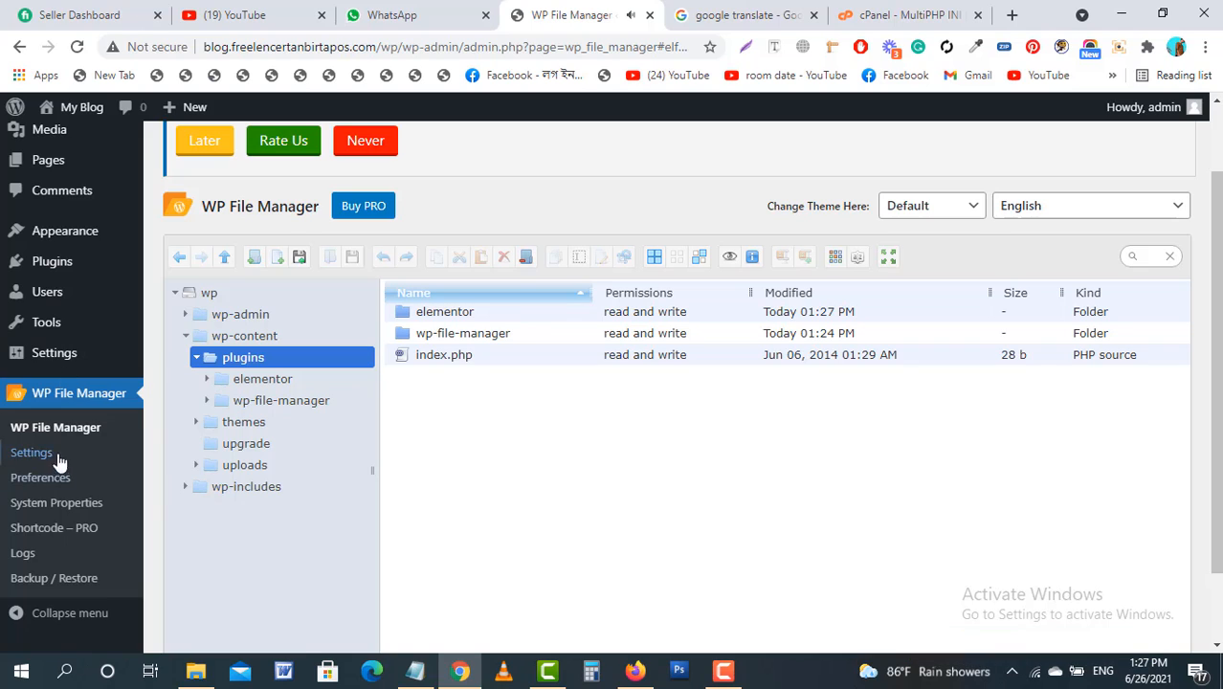
{"action": "mouse_move", "coordinate": [52, 273]}
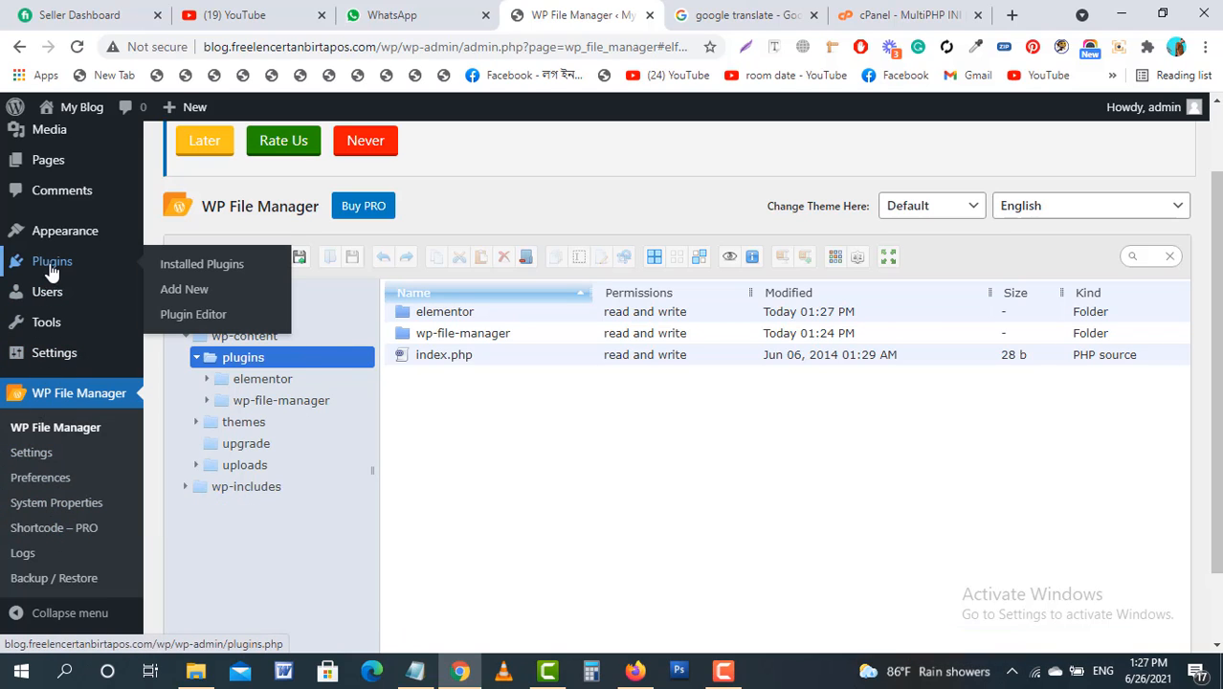
{"action": "left_click", "coordinate": [190, 264]}
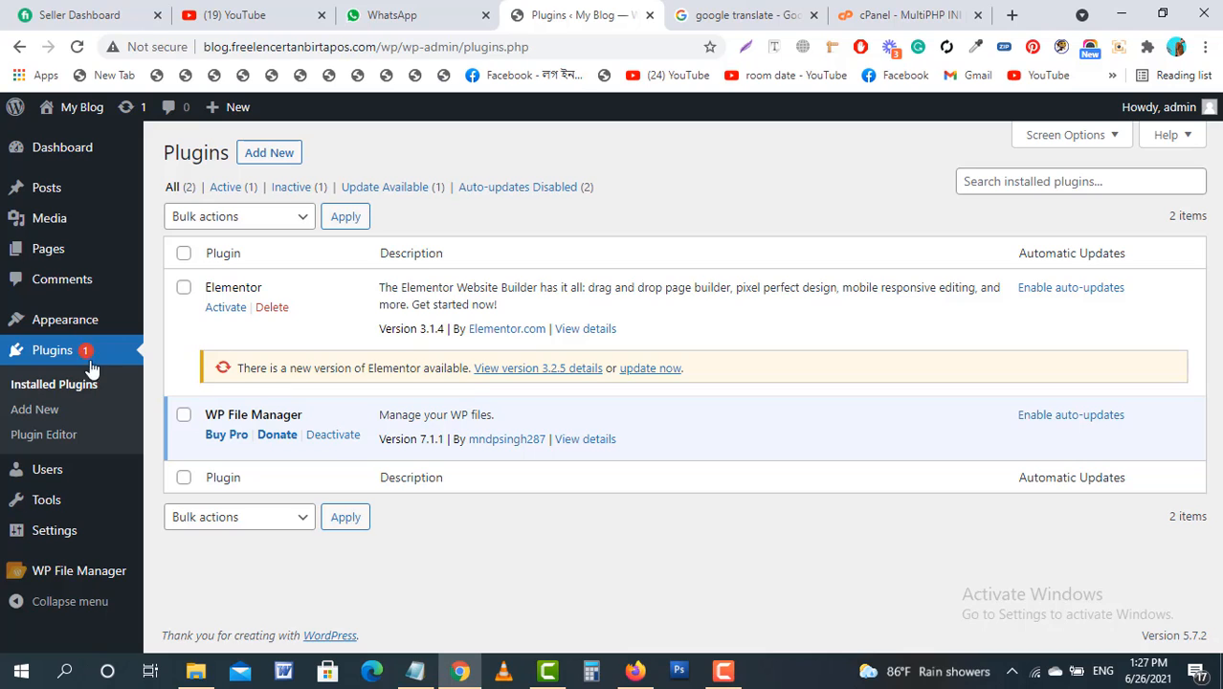
- Return to WP File Manager and upload Astra Pro - WordPress Theme-V3.4.6.zip from the Theme folder on drive F: into wp-content/themes
{"action": "mouse_move", "coordinate": [63, 580]}
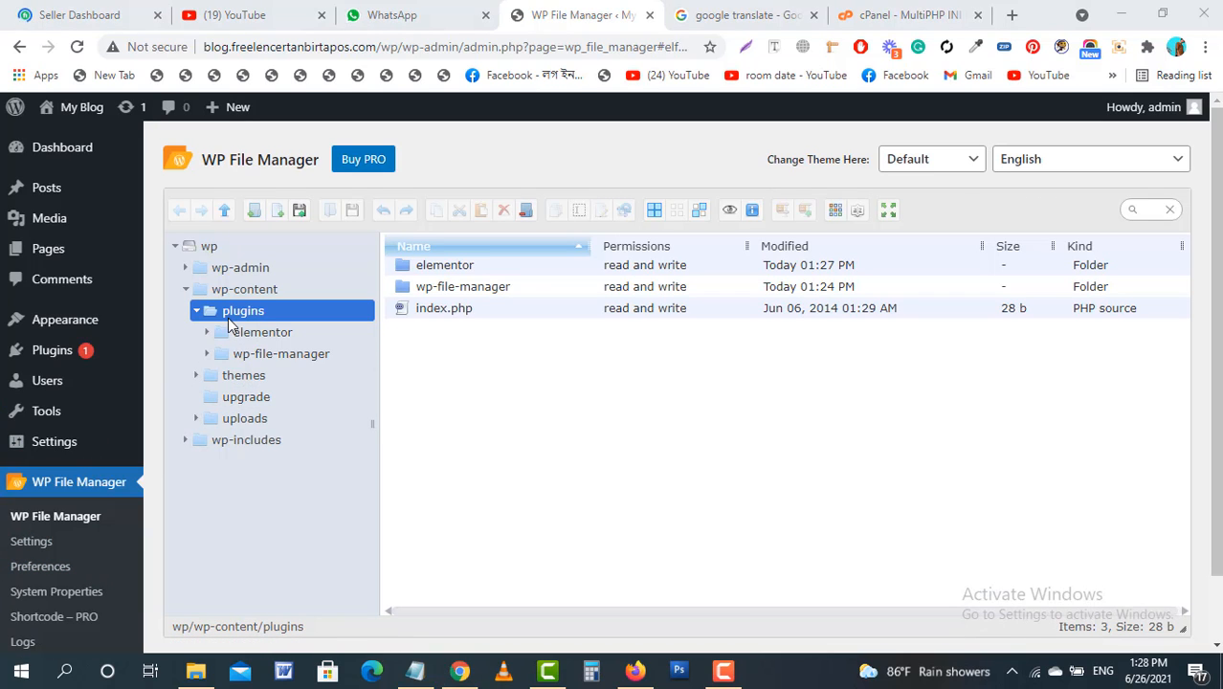
{"action": "left_click", "coordinate": [235, 380]}
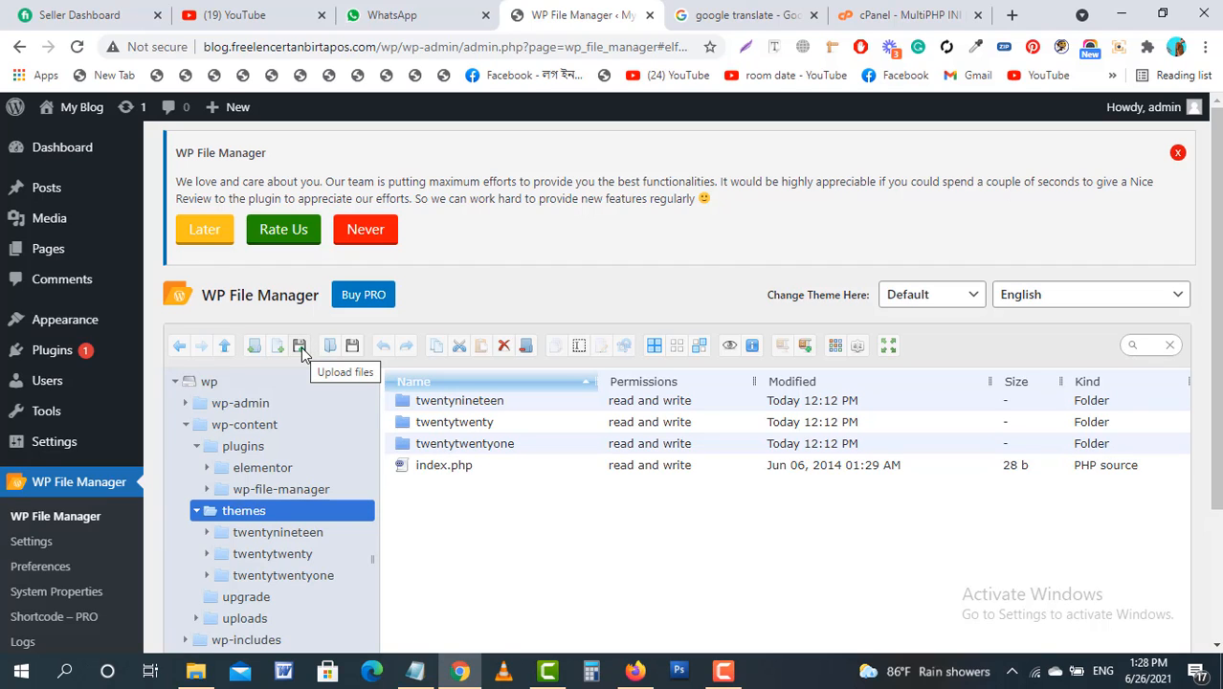
{"action": "left_click", "coordinate": [196, 671]}
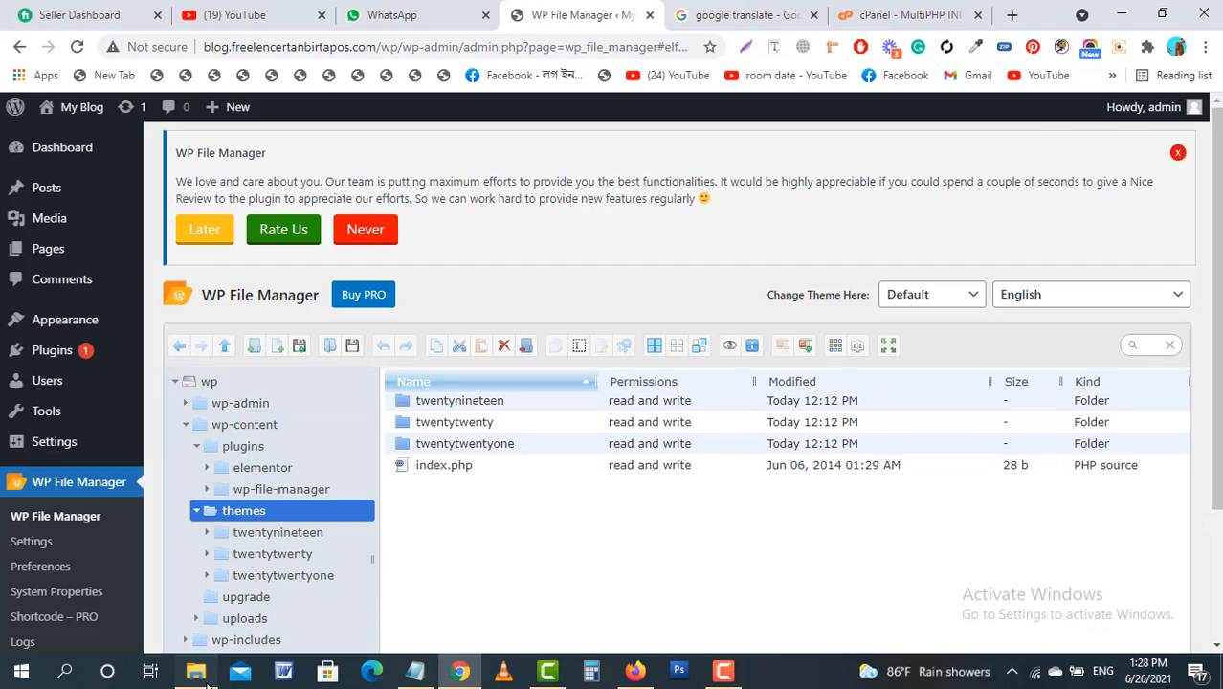
{"action": "left_click", "coordinate": [827, 326]}
{"action": "key", "text": "BackSpace"}
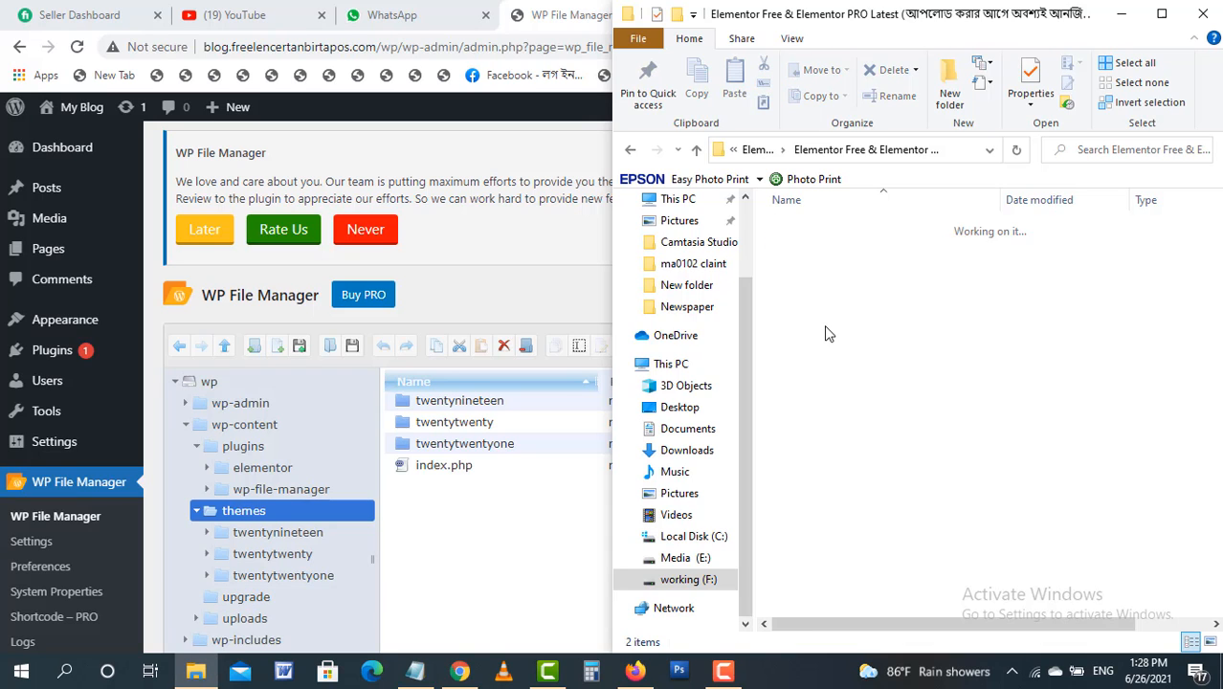
{"action": "key", "text": "BackSpace"}
{"action": "key", "text": "BackSpace"}
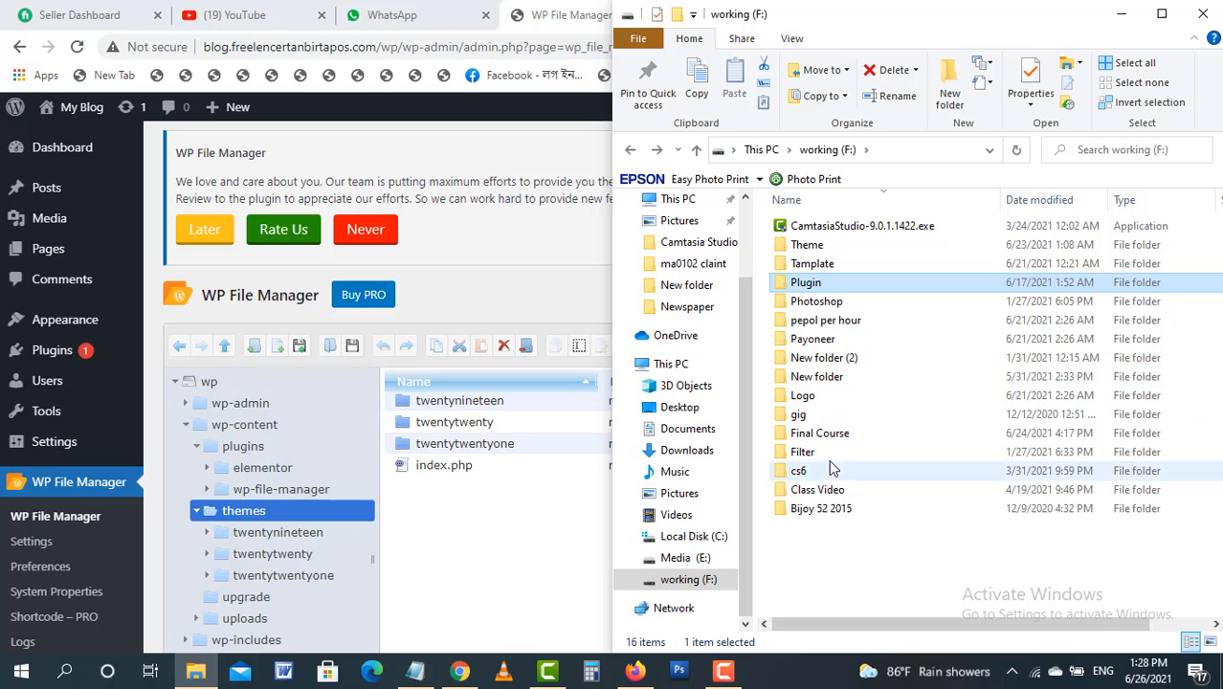
{"action": "left_click", "coordinate": [821, 249]}
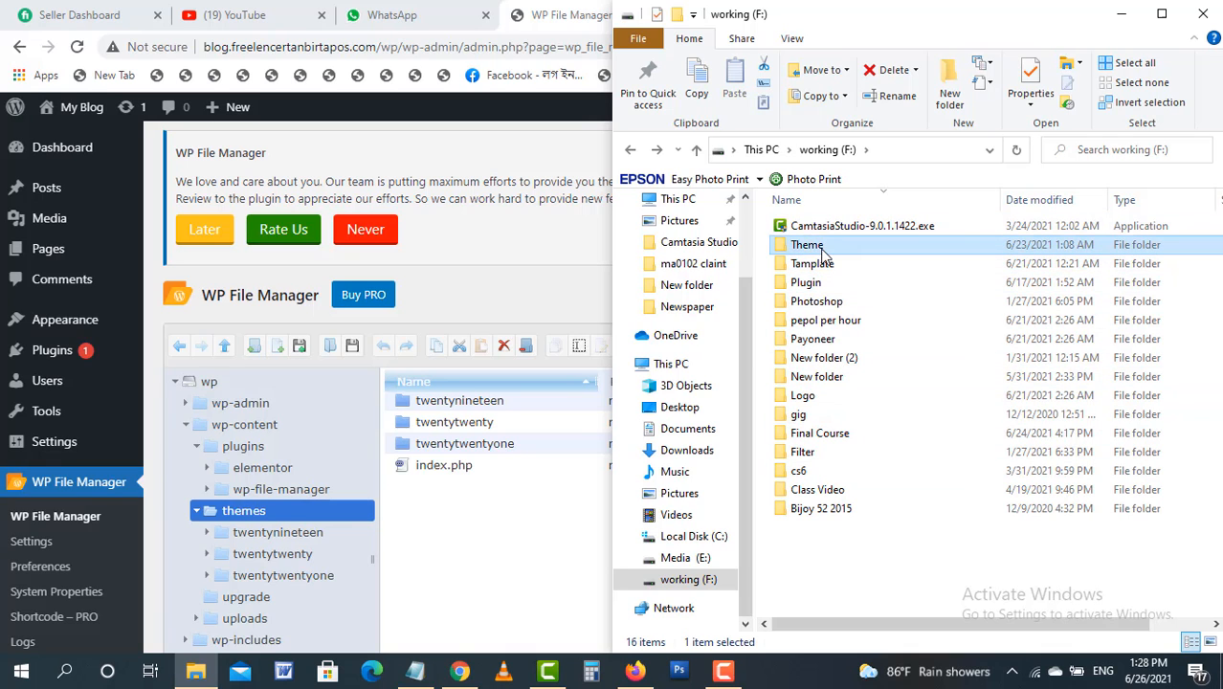
{"action": "double_click", "coordinate": [822, 249]}
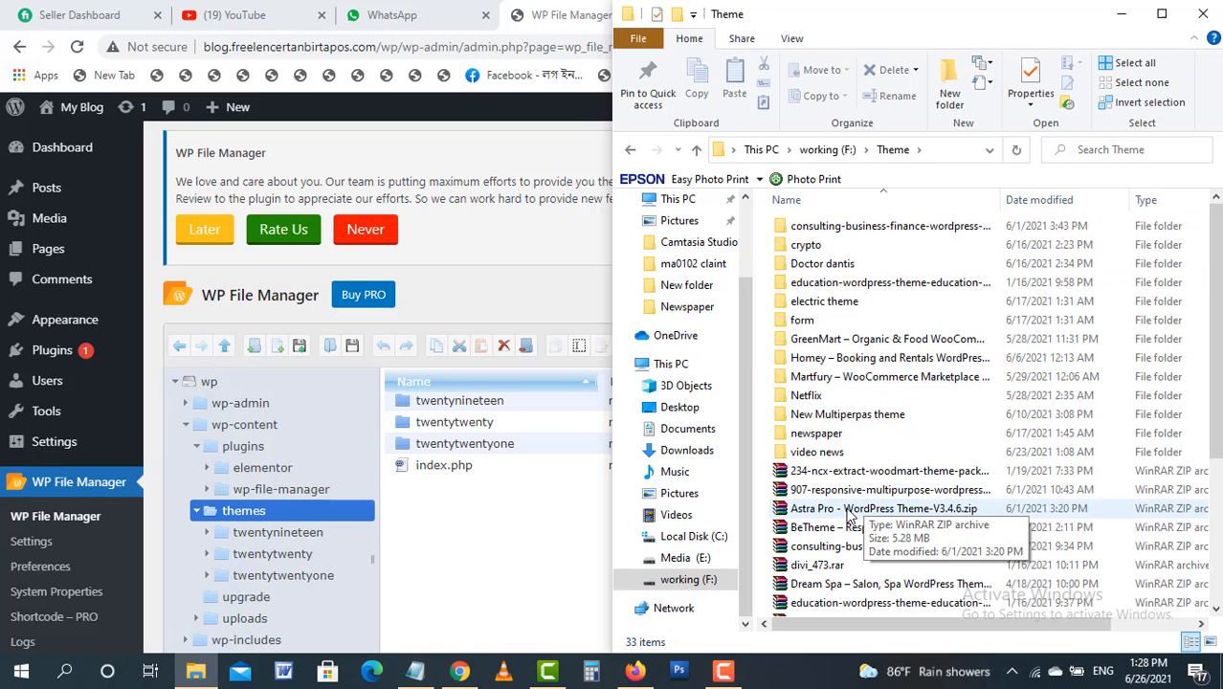
{"action": "left_click", "coordinate": [848, 511]}
{"action": "left_click_drag", "start_coordinate": [524, 569], "coordinate": [498, 542]}
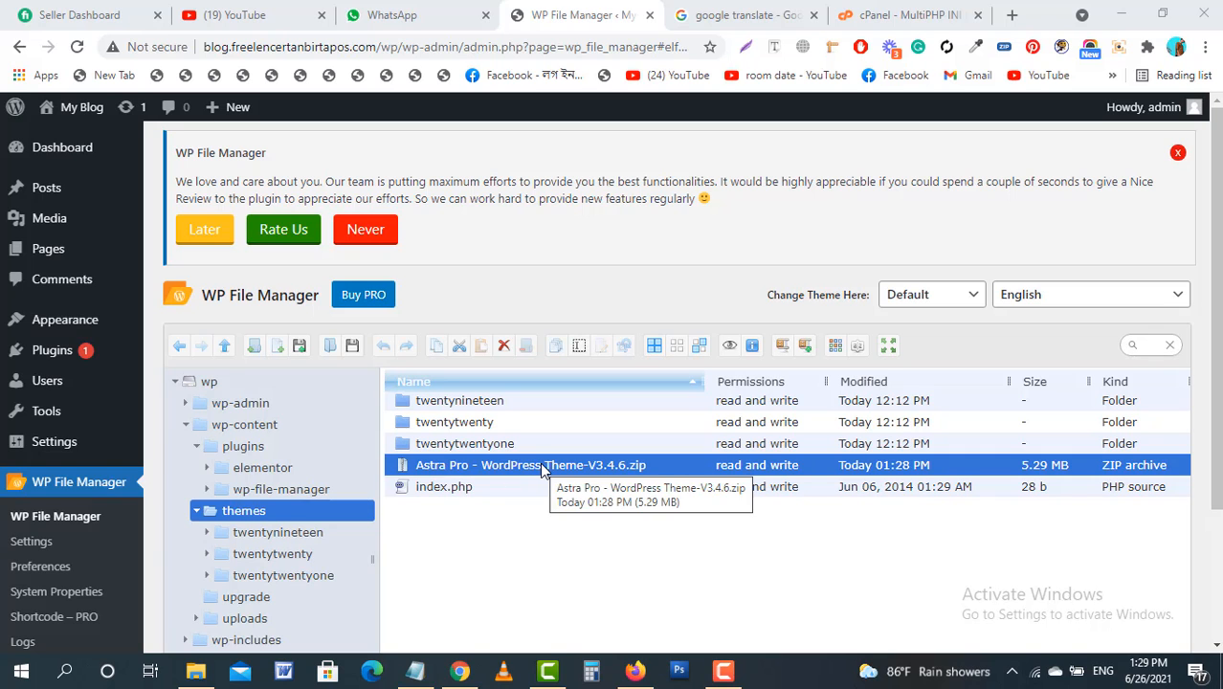
- Extract the Astra Pro - WordPress Theme-V3.4.6.zip archive directly into the themes folder, agreeing to replace any old files
{"action": "right_click", "coordinate": [542, 467]}
{"action": "scroll", "coordinate": [613, 560], "scroll_direction": "down", "scroll_amount": 2}
{"action": "mouse_move", "coordinate": [618, 516]}
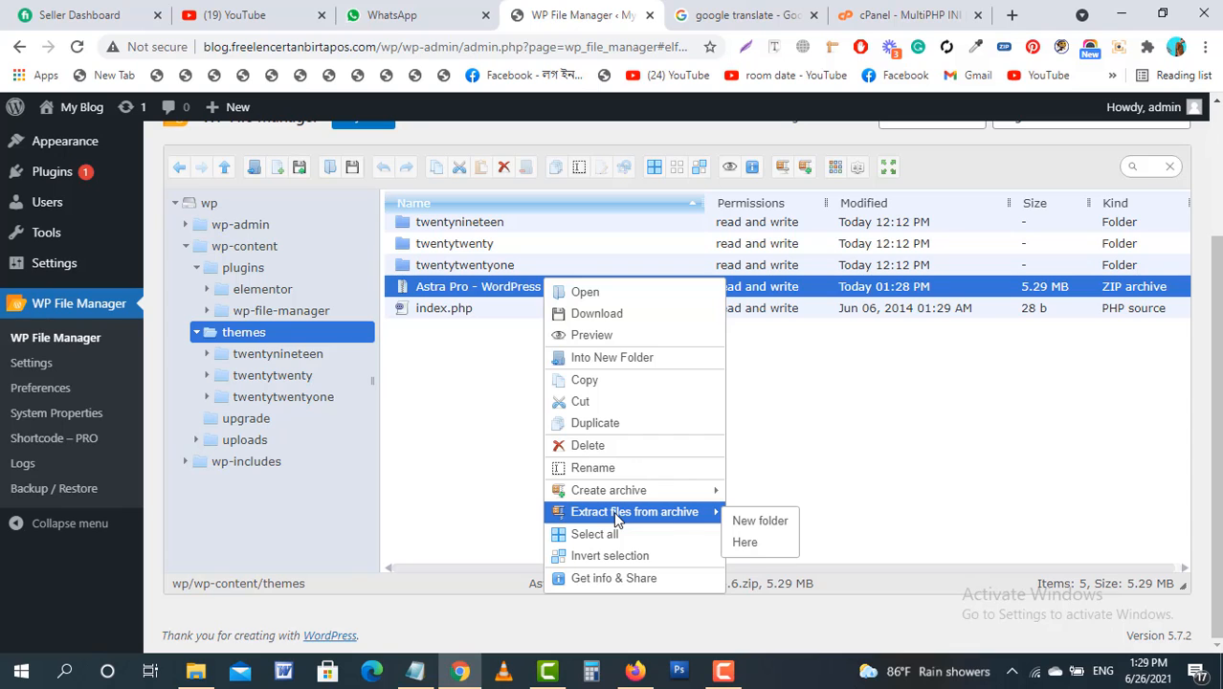
{"action": "left_click", "coordinate": [745, 542]}
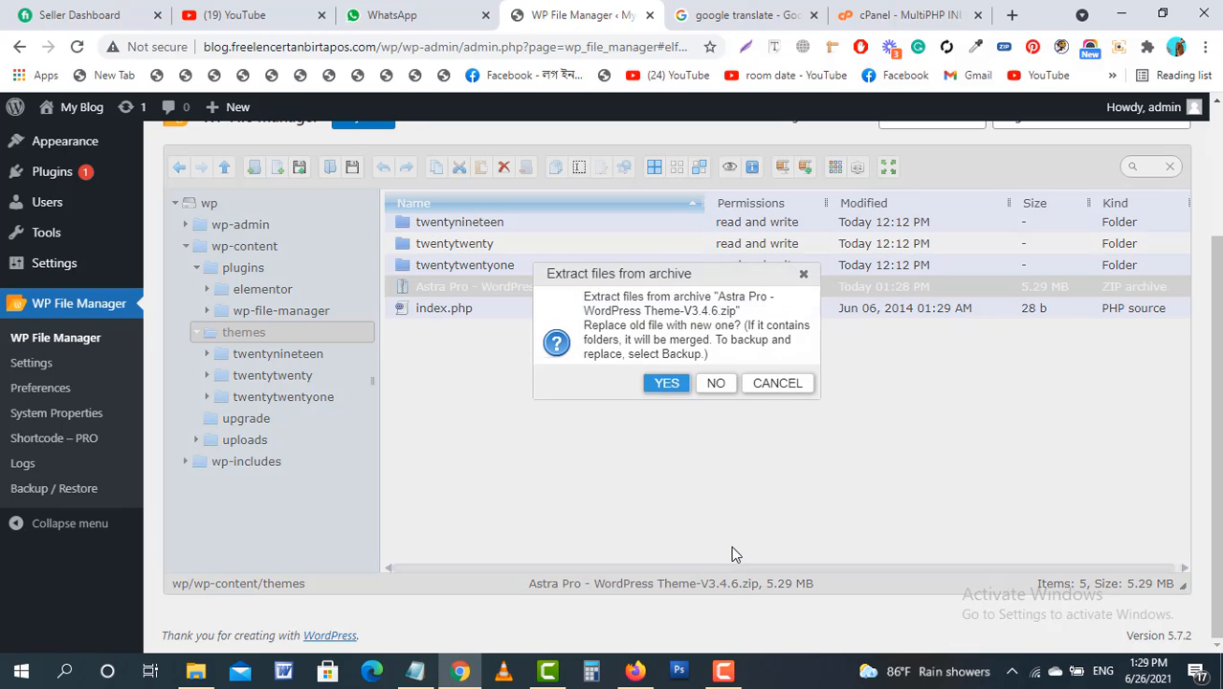
{"action": "left_click", "coordinate": [668, 385]}
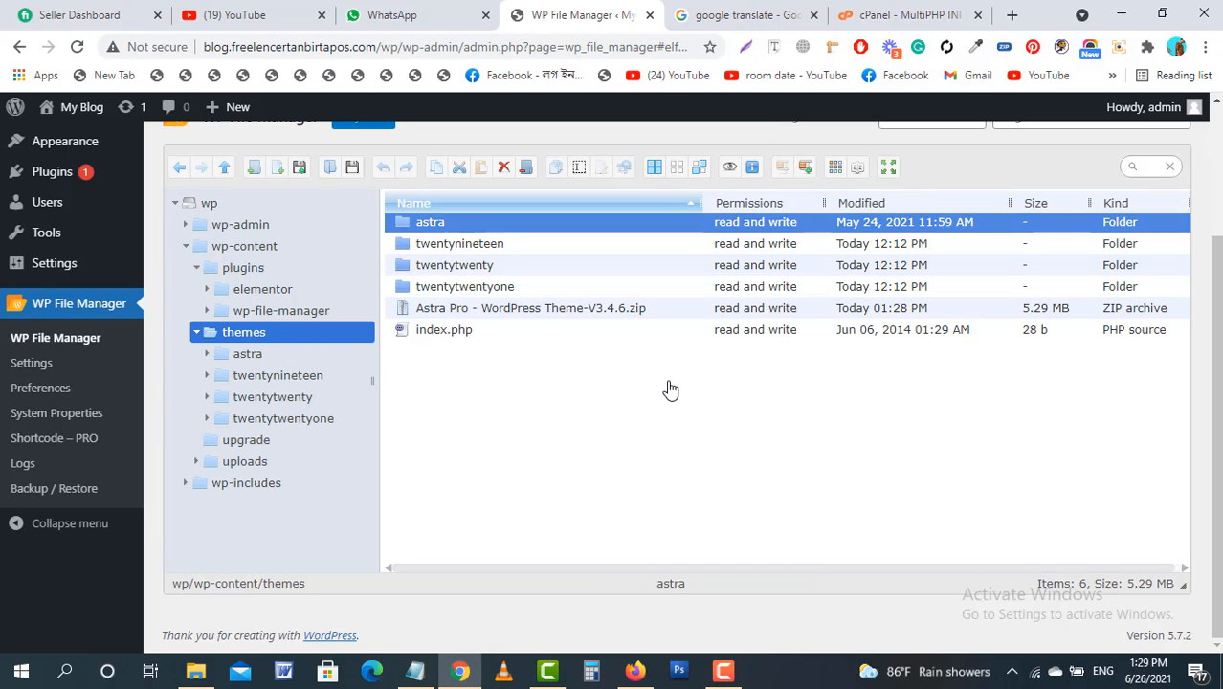
- Delete the Astra Pro - WordPress Theme-V3.4.6.zip archive from the themes folder
{"action": "left_click", "coordinate": [491, 311]}
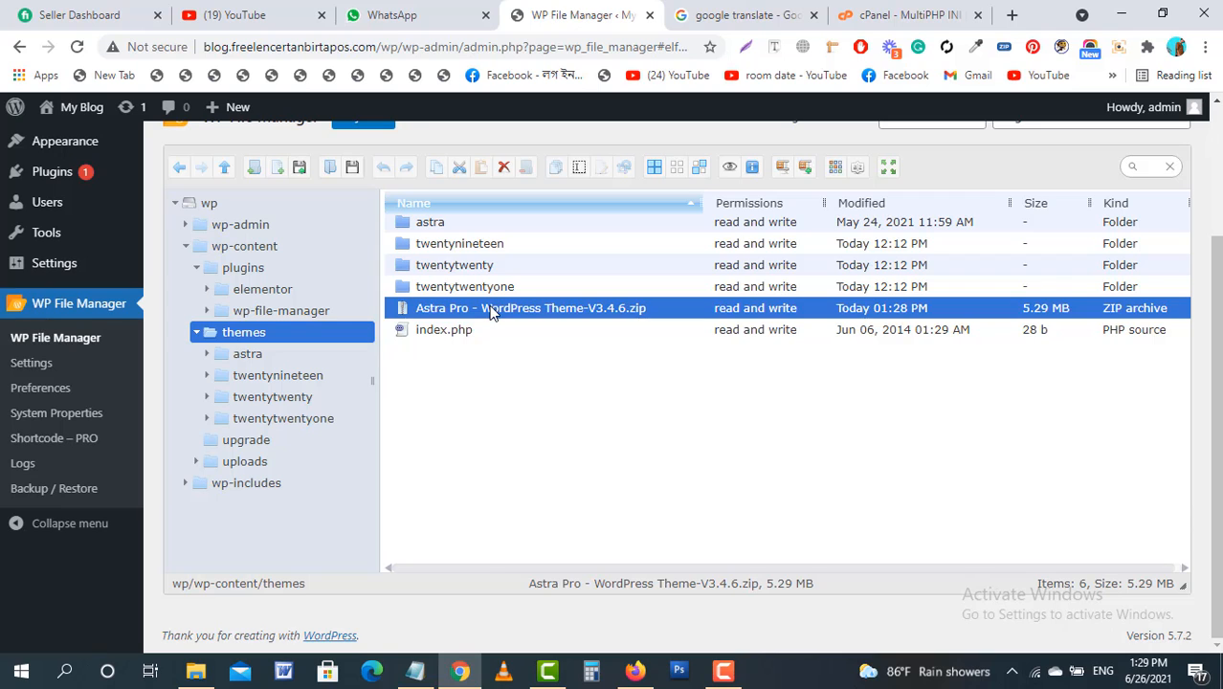
{"action": "key", "text": "Delete"}
{"action": "left_click", "coordinate": [696, 409]}
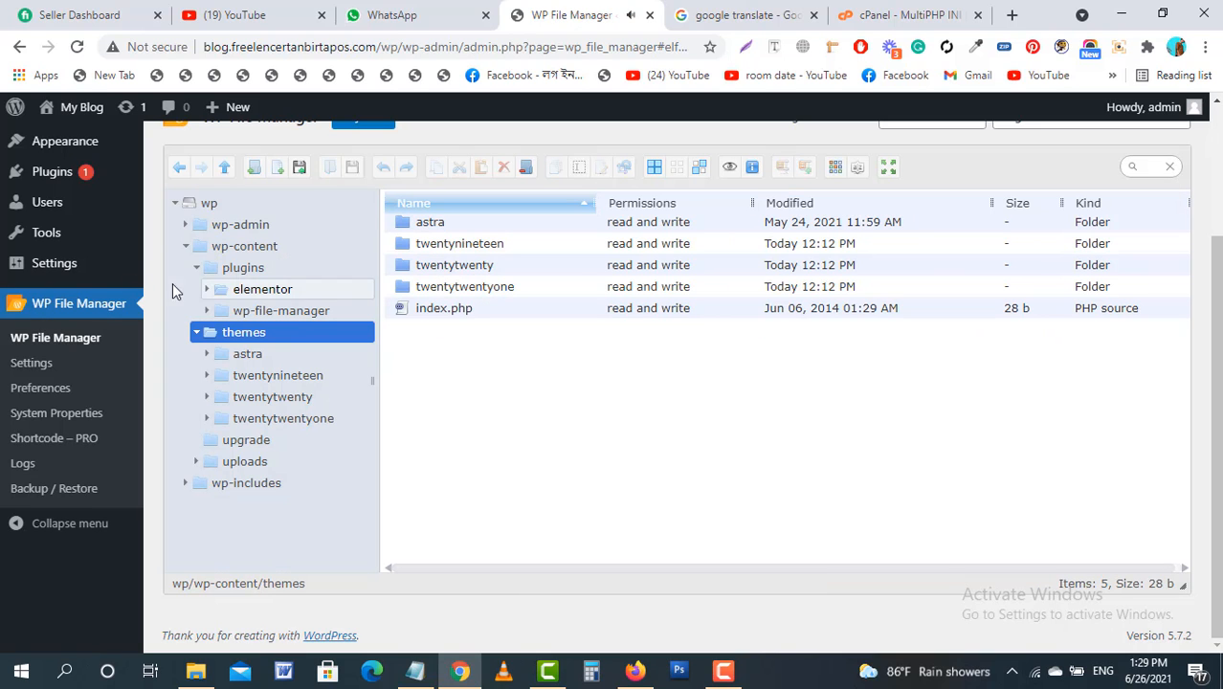
- Open the site's installed themes page and check it for the Astra theme
{"action": "mouse_move", "coordinate": [67, 153]}
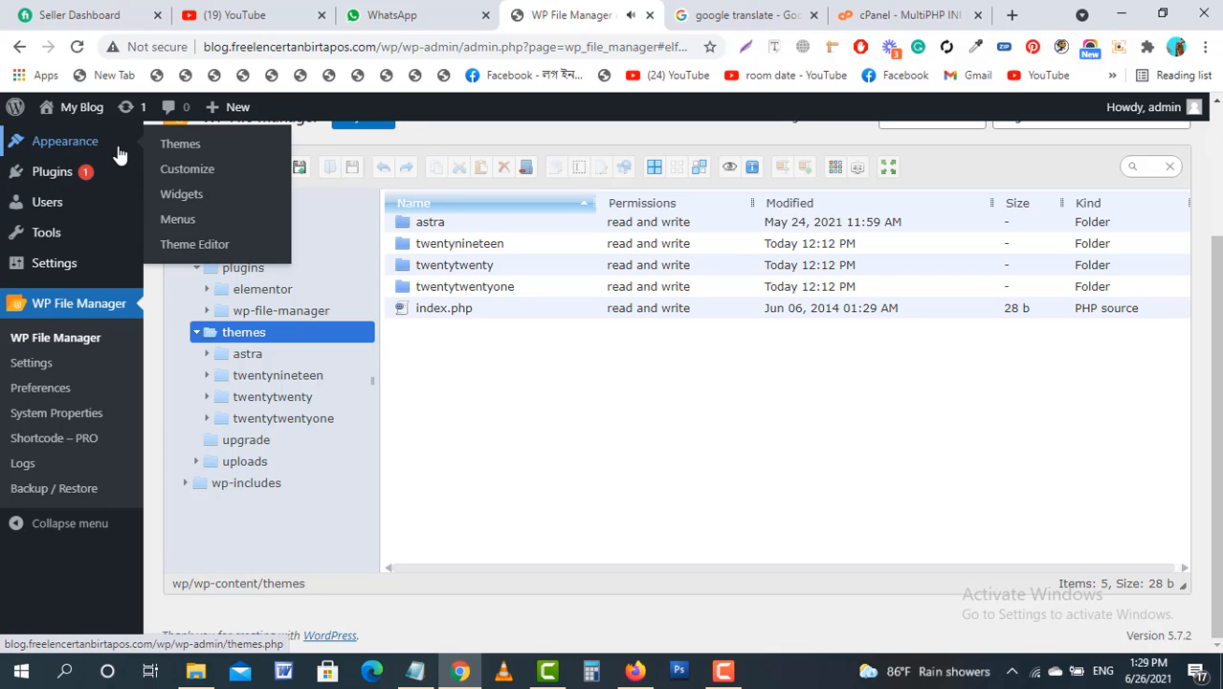
{"action": "scroll", "coordinate": [57, 235], "scroll_direction": "up", "scroll_amount": 3}
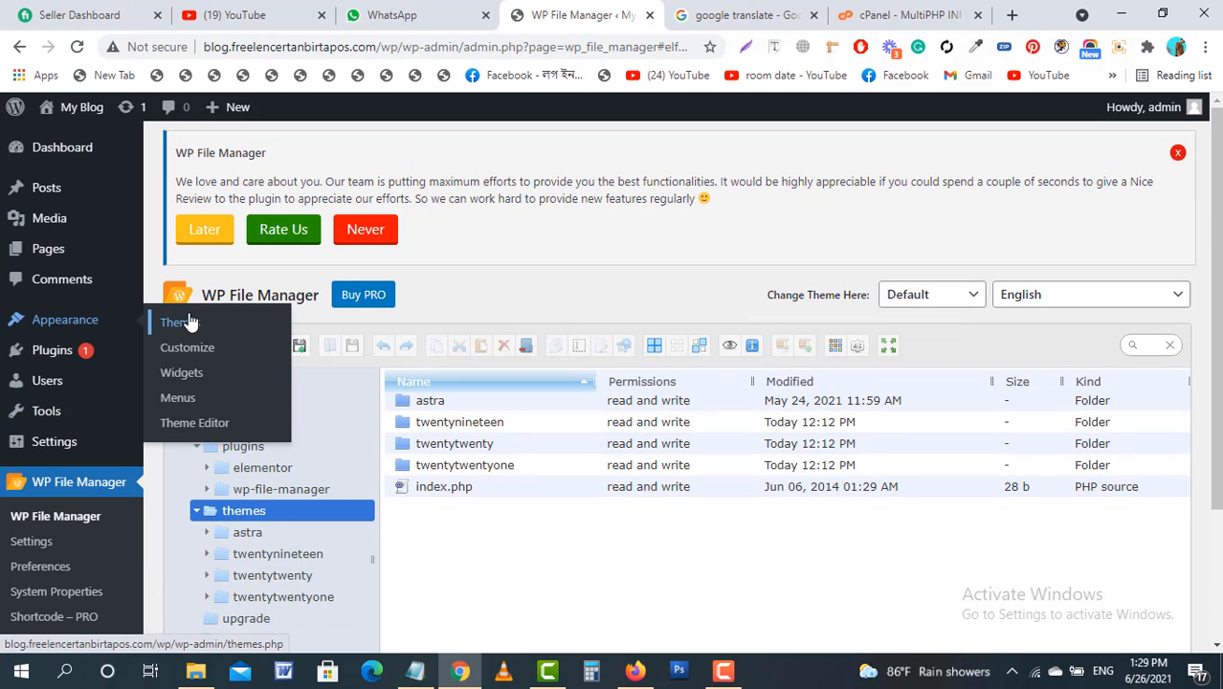
{"action": "left_click", "coordinate": [191, 323]}
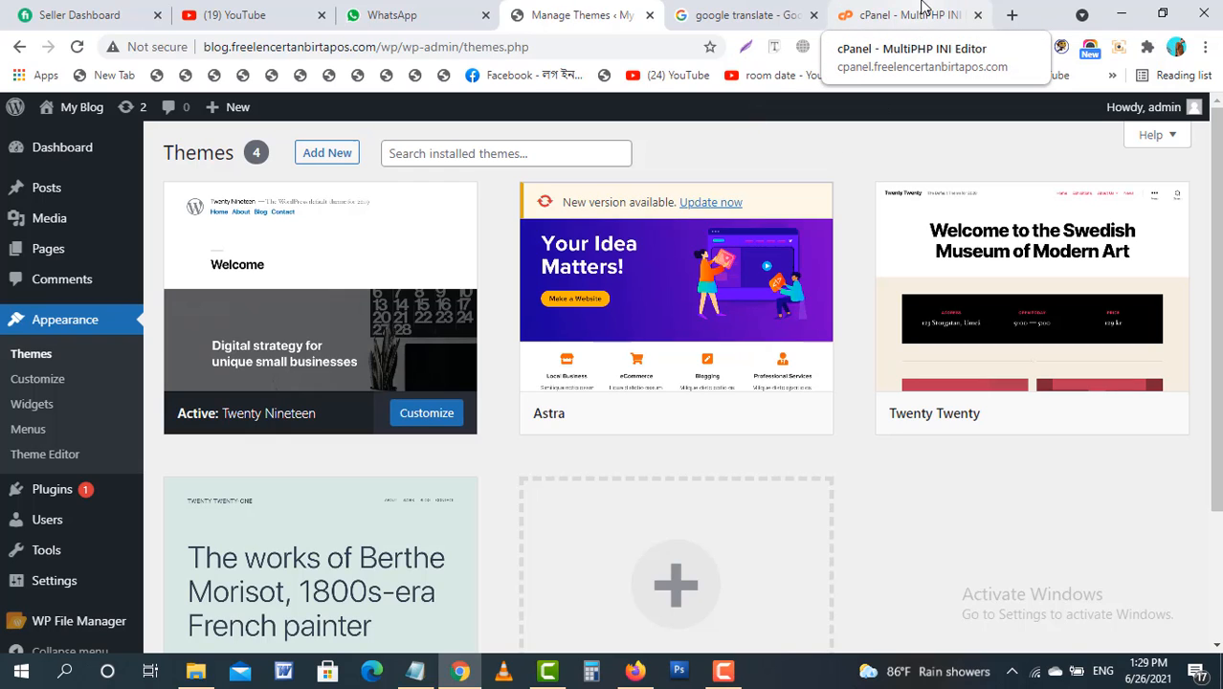
{"action": "mouse_move", "coordinate": [29, 624]}
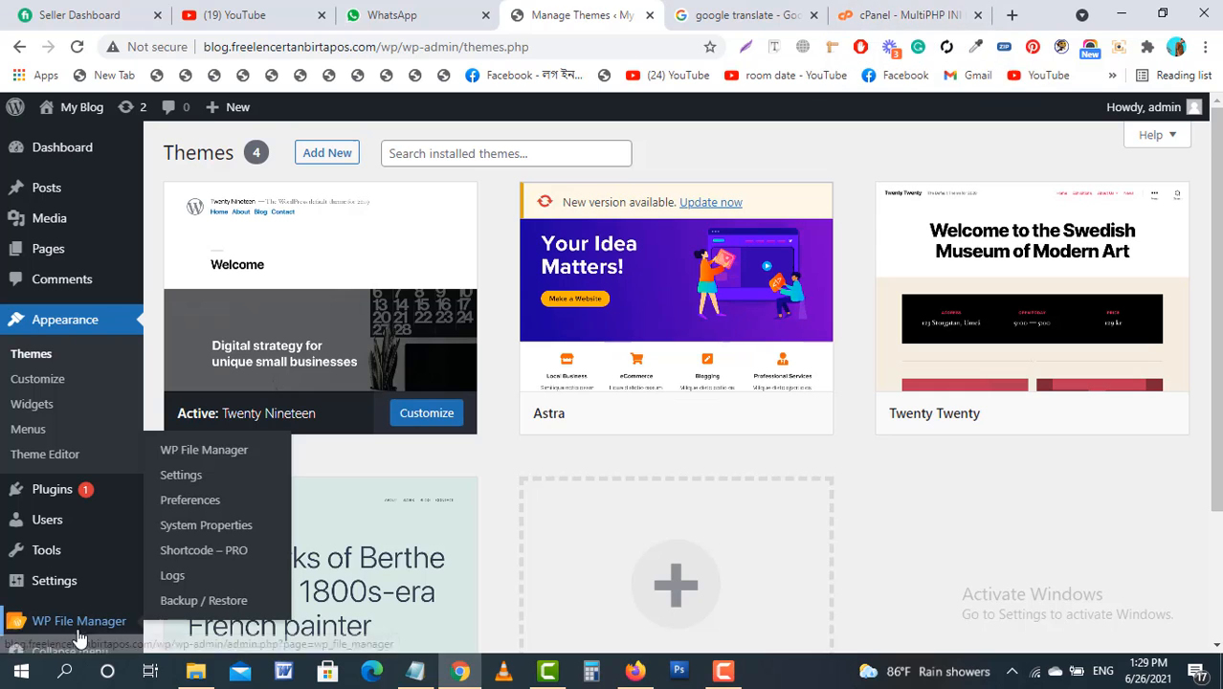